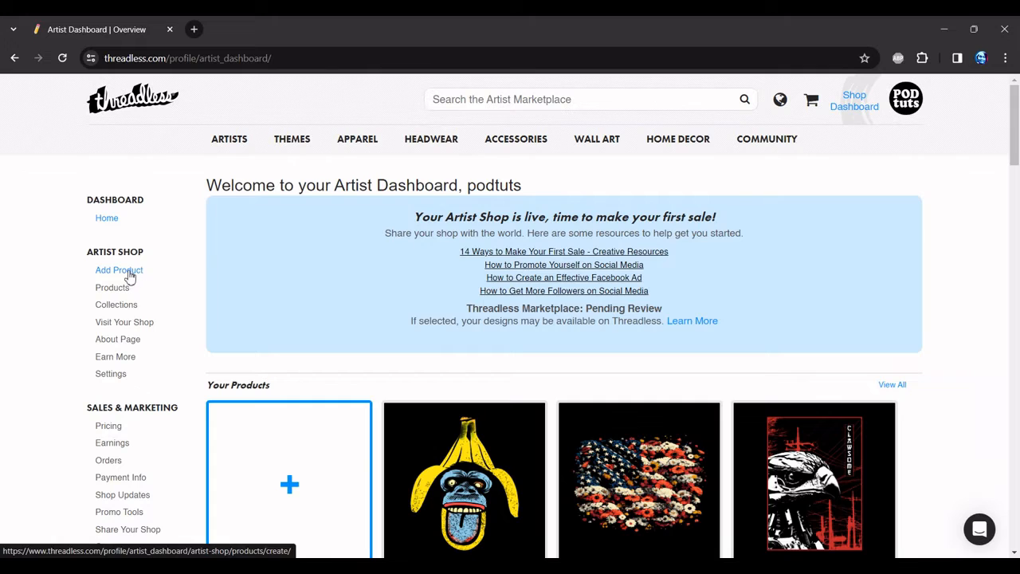
- Start adding a new product from the artist dashboard's product overview
{"action": "scroll", "coordinate": [302, 267], "scroll_direction": "down", "scroll_amount": 2}
{"action": "scroll", "coordinate": [302, 269], "scroll_direction": "down", "scroll_amount": 1}
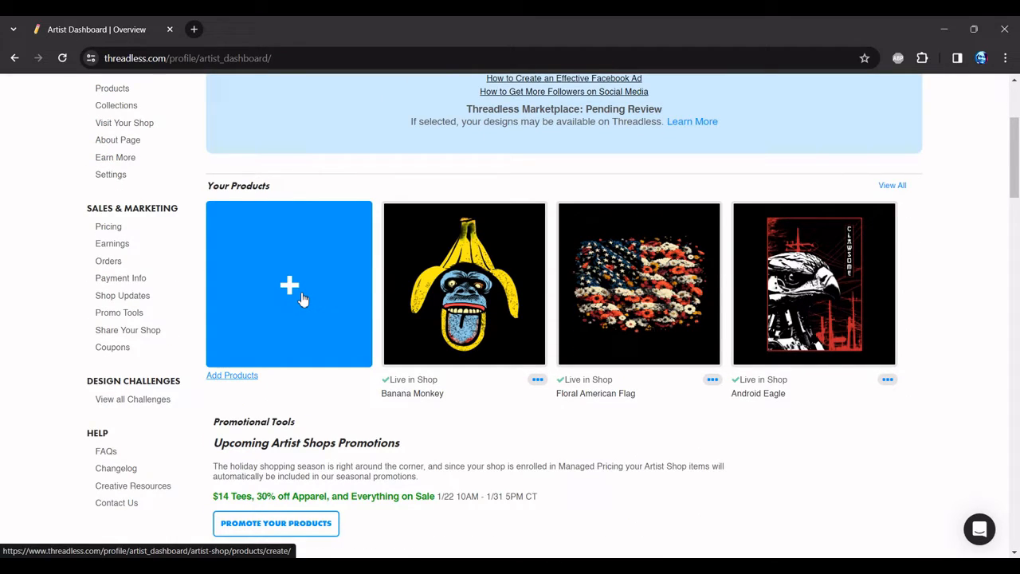
{"action": "left_click", "coordinate": [302, 298]}
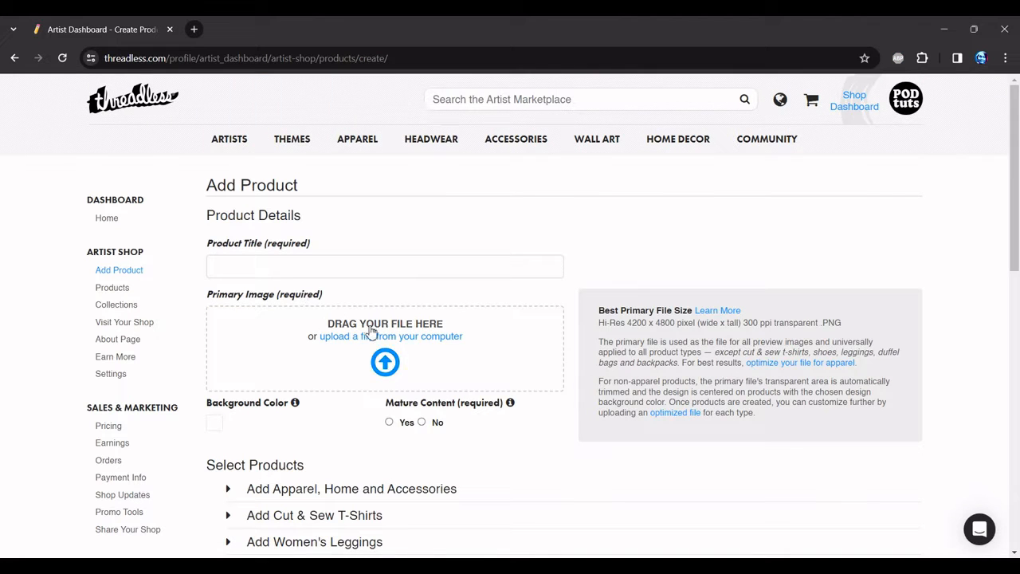
- Upload the bee artwork as the primary image and title the product Queen Bee
{"action": "scroll", "coordinate": [408, 352], "scroll_direction": "down", "scroll_amount": 2}
{"action": "scroll", "coordinate": [408, 352], "scroll_direction": "up", "scroll_amount": 2}
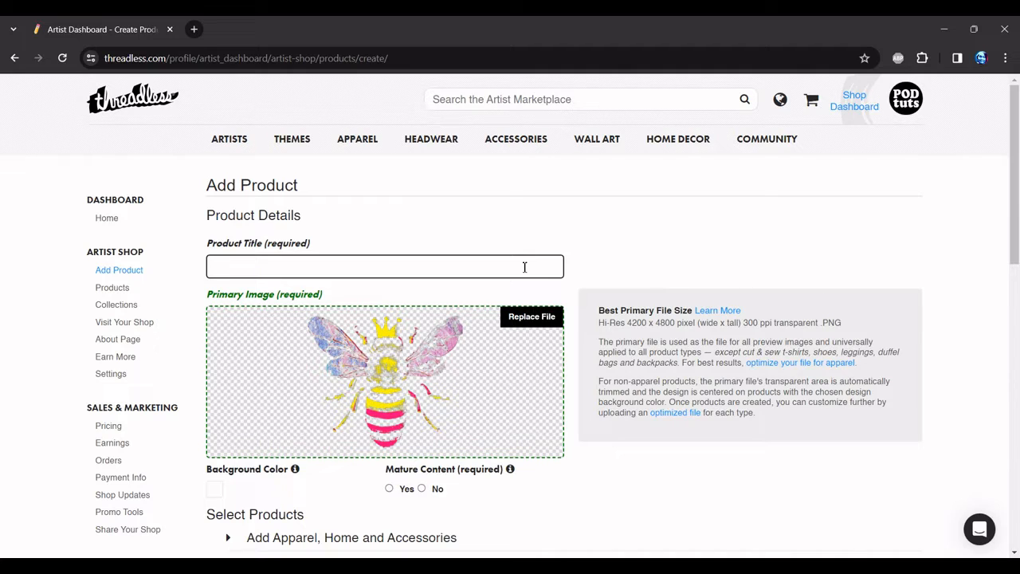
{"action": "type", "text": "Queen Bee"}
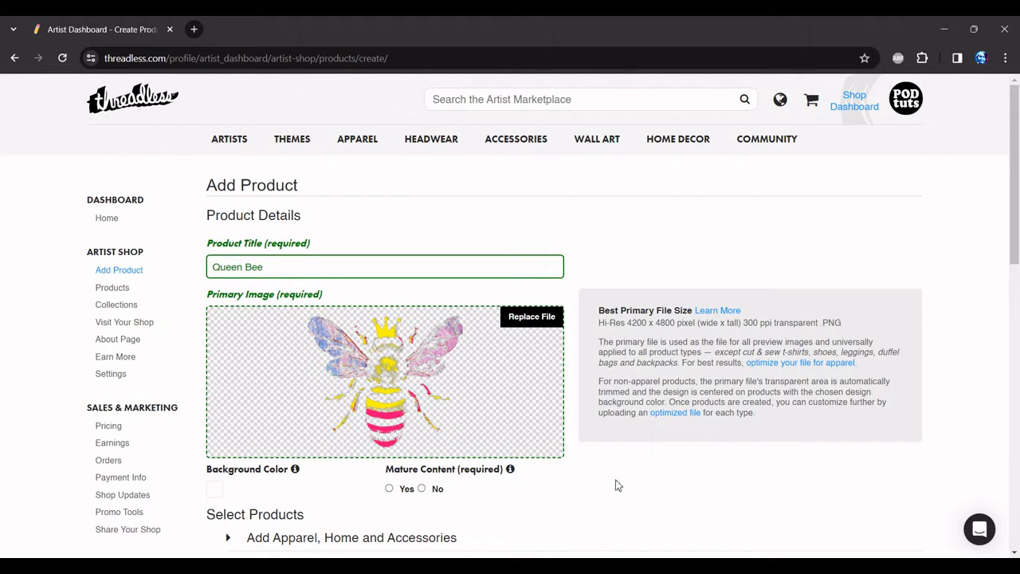
- Set the artwork's background color to black and mark mature content as No
{"action": "scroll", "coordinate": [621, 487], "scroll_direction": "down", "scroll_amount": 1}
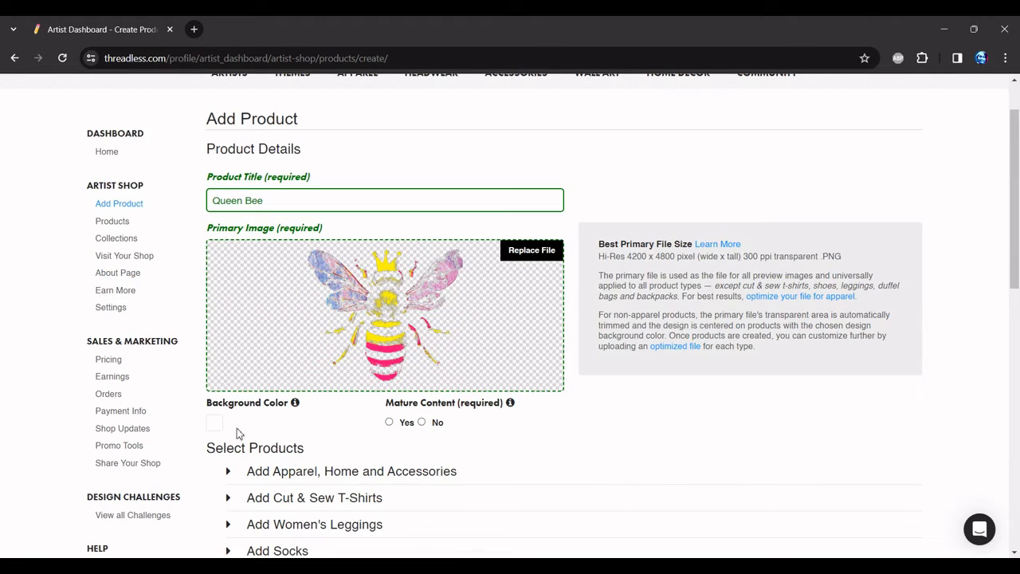
{"action": "left_click", "coordinate": [216, 425]}
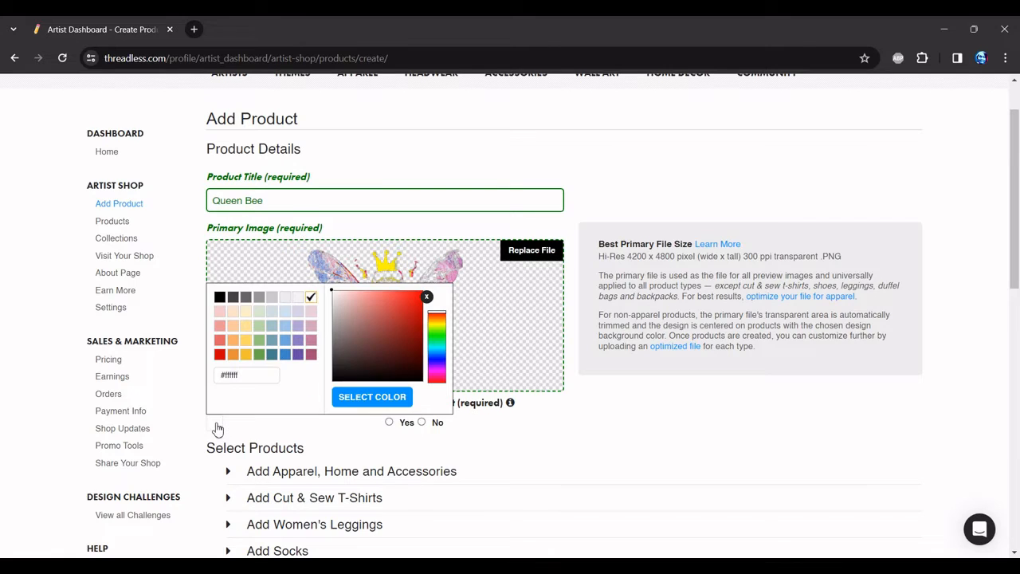
{"action": "left_click", "coordinate": [220, 297]}
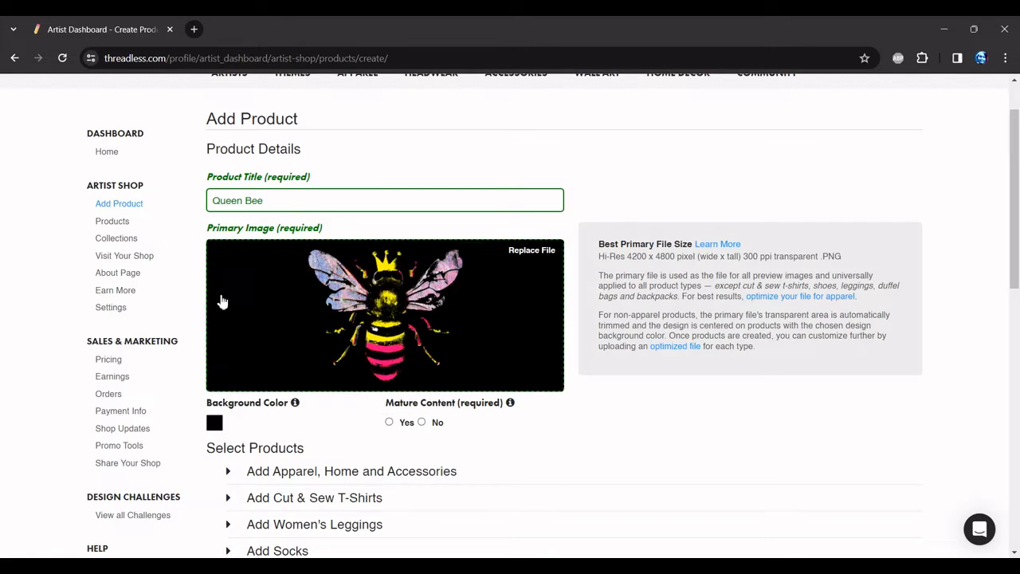
{"action": "left_click", "coordinate": [422, 422]}
- Agree to the terms of use and privacy policy, and create the products
{"action": "scroll", "coordinate": [608, 427], "scroll_direction": "down", "scroll_amount": 3}
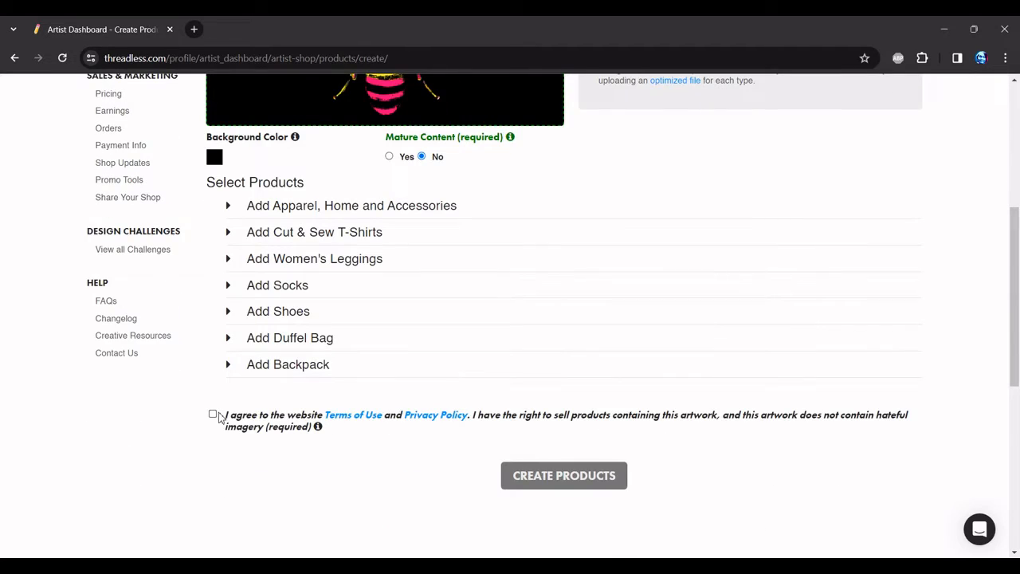
{"action": "left_click", "coordinate": [214, 414]}
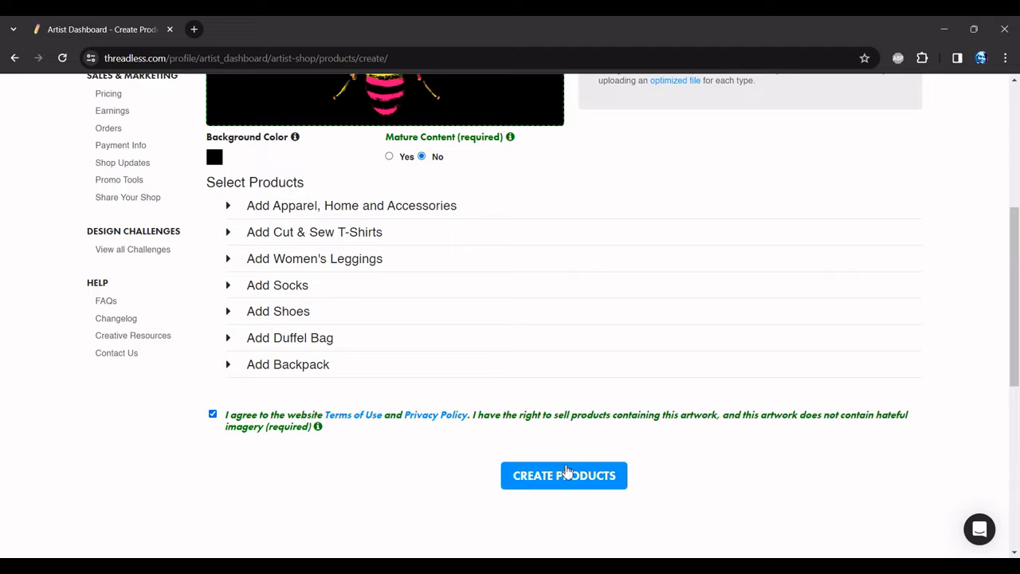
{"action": "scroll", "coordinate": [567, 476], "scroll_direction": "down", "scroll_amount": 2}
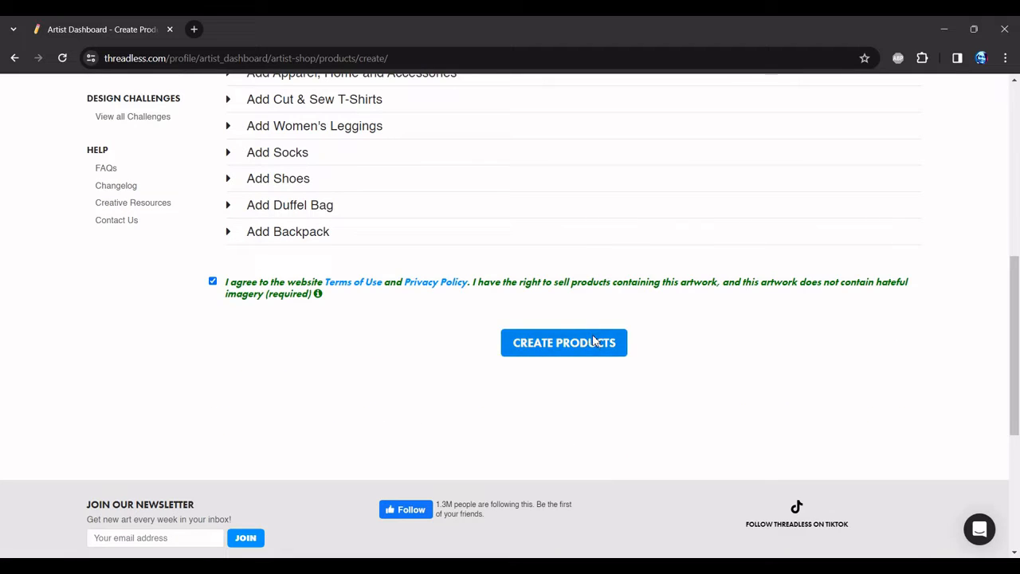
{"action": "left_click", "coordinate": [593, 341]}
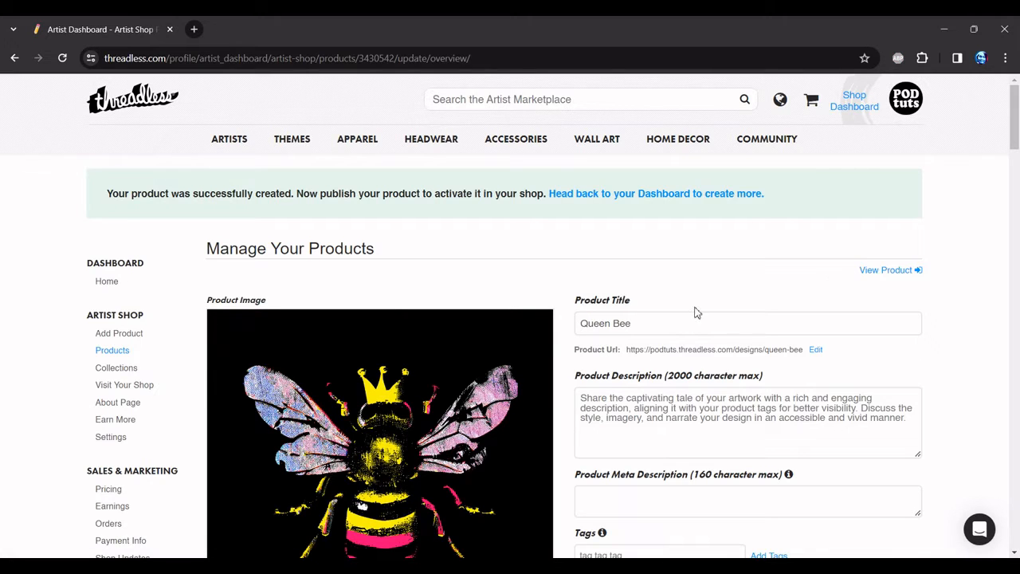
- Enter "Queen honeybee artwork." as the product description
{"action": "scroll", "coordinate": [719, 303], "scroll_direction": "down", "scroll_amount": 2}
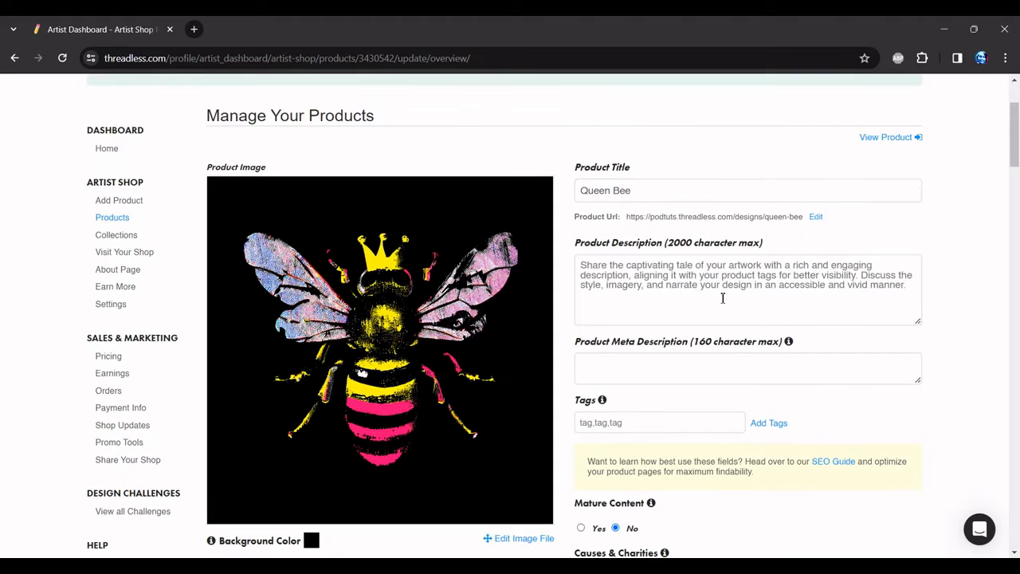
{"action": "left_click", "coordinate": [722, 299]}
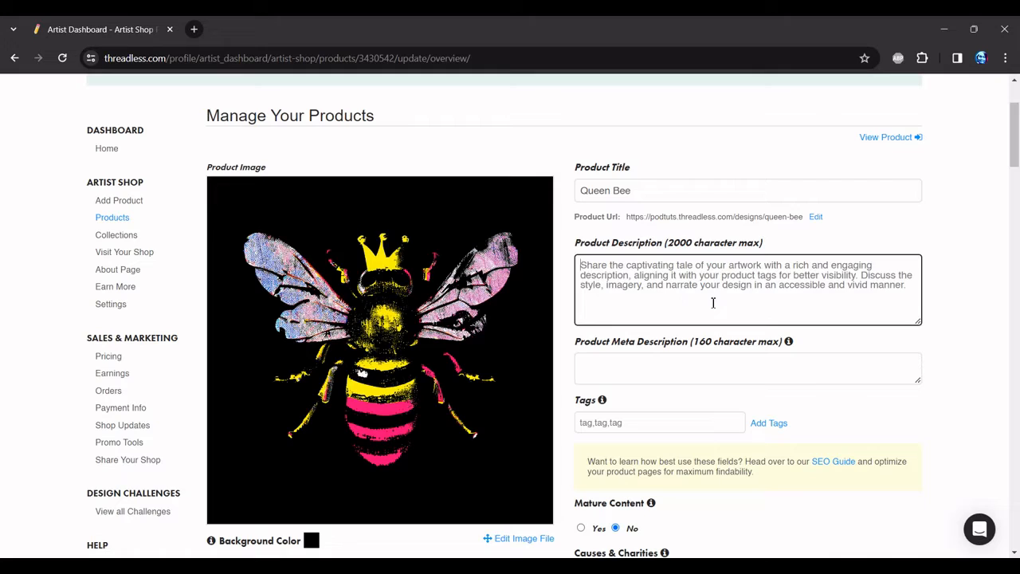
{"action": "type", "text": "Queen honeybee artwork."}
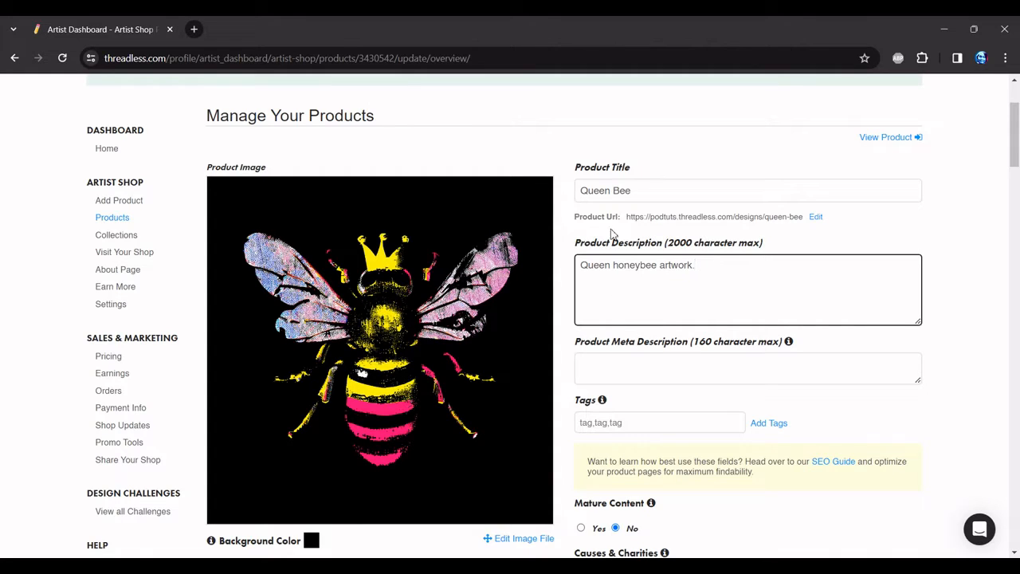
- Copy the product title Queen Bee into the product meta description
{"action": "left_click", "coordinate": [640, 190]}
{"action": "left_click_drag", "start_coordinate": [640, 191], "coordinate": [567, 196]}
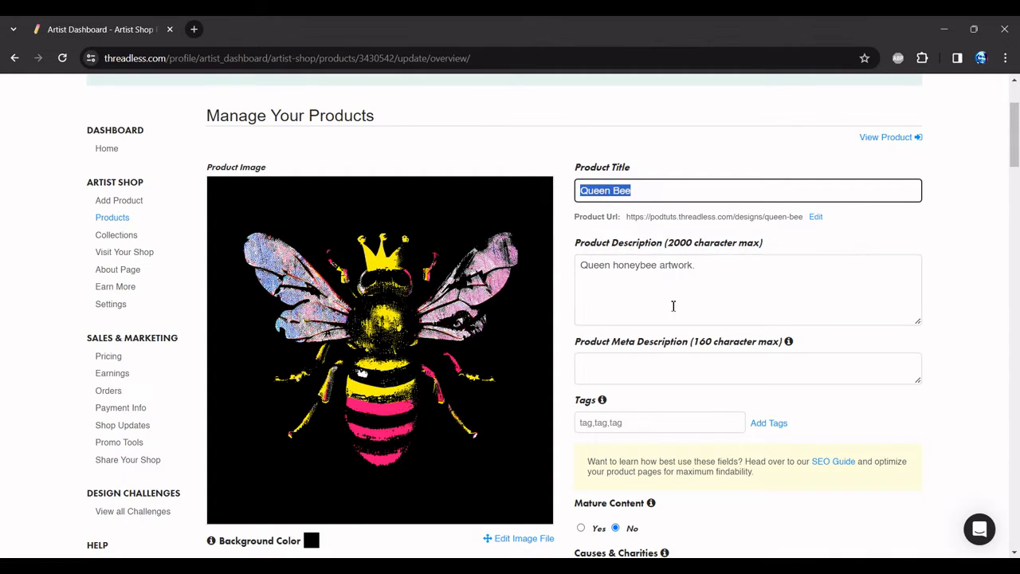
{"action": "left_click", "coordinate": [640, 365]}
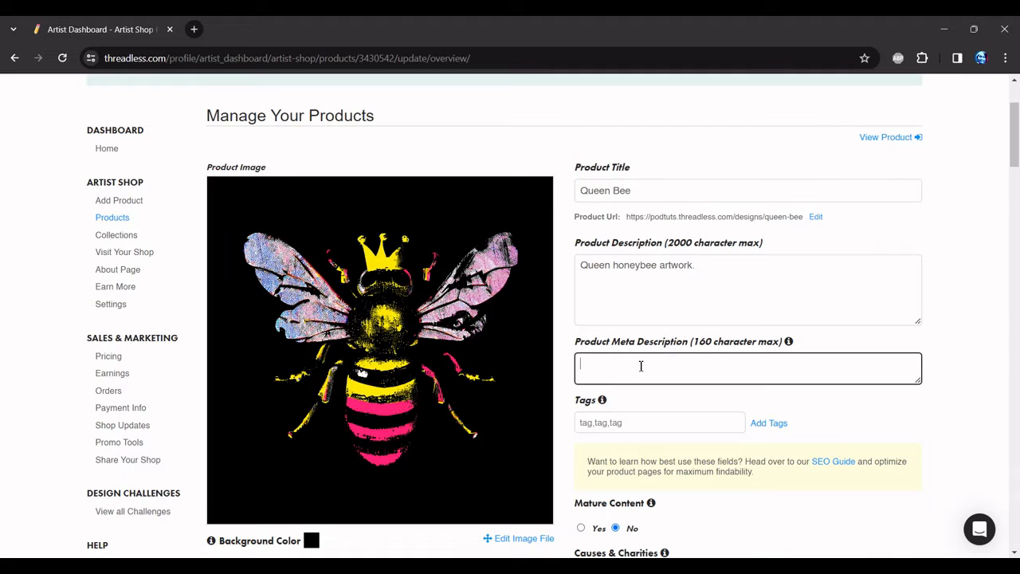
{"action": "left_click", "coordinate": [870, 427]}
- Add the tags queen, bee, honeybee and insect to the product
{"action": "scroll", "coordinate": [874, 428], "scroll_direction": "down", "scroll_amount": 1}
{"action": "left_click", "coordinate": [713, 356]}
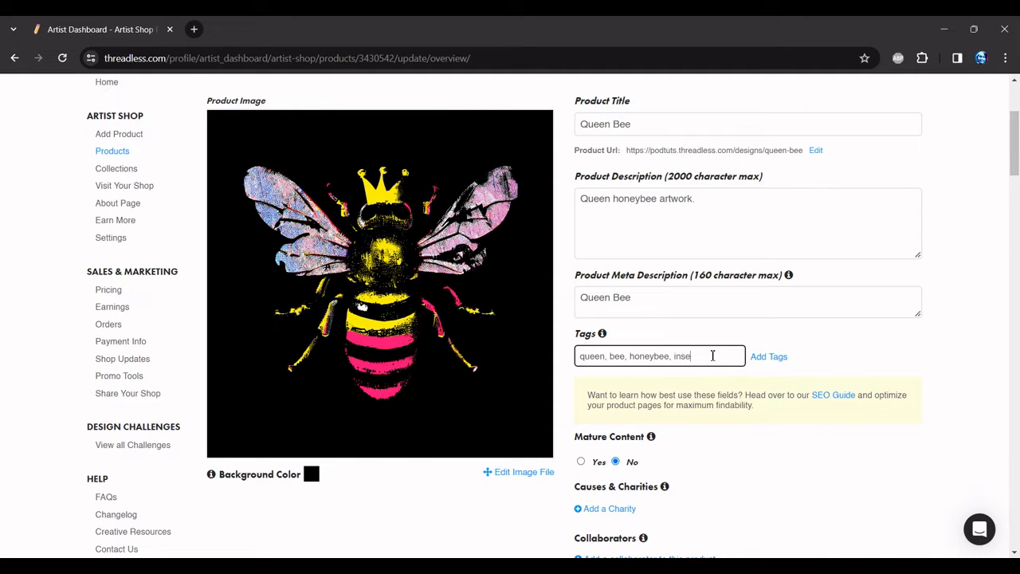
{"action": "left_click", "coordinate": [763, 360]}
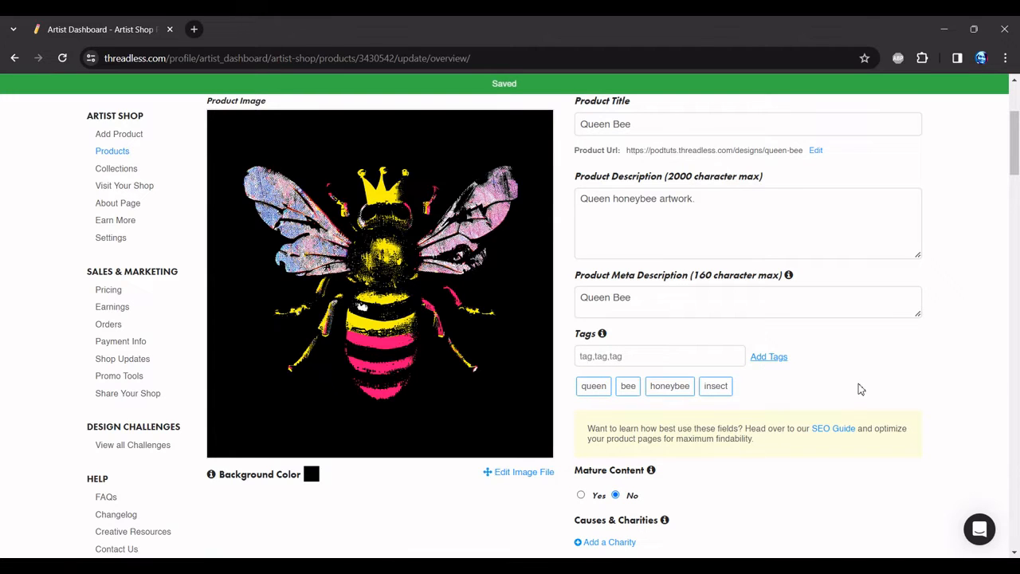
- Show the men's products and add black as a garment color for T-Shirt - Regular
{"action": "scroll", "coordinate": [860, 389], "scroll_direction": "down", "scroll_amount": 1}
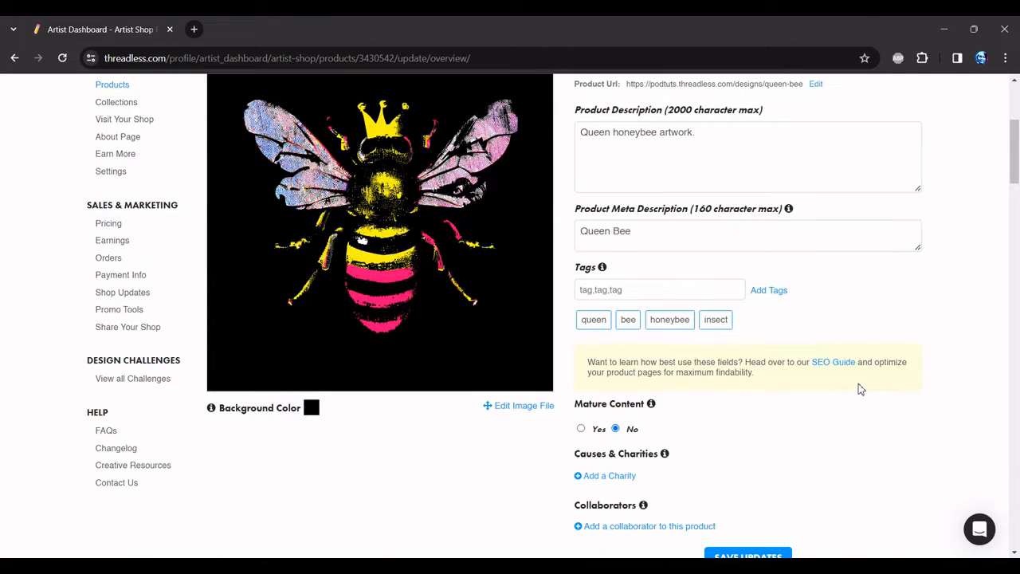
{"action": "scroll", "coordinate": [777, 442], "scroll_direction": "down", "scroll_amount": 3}
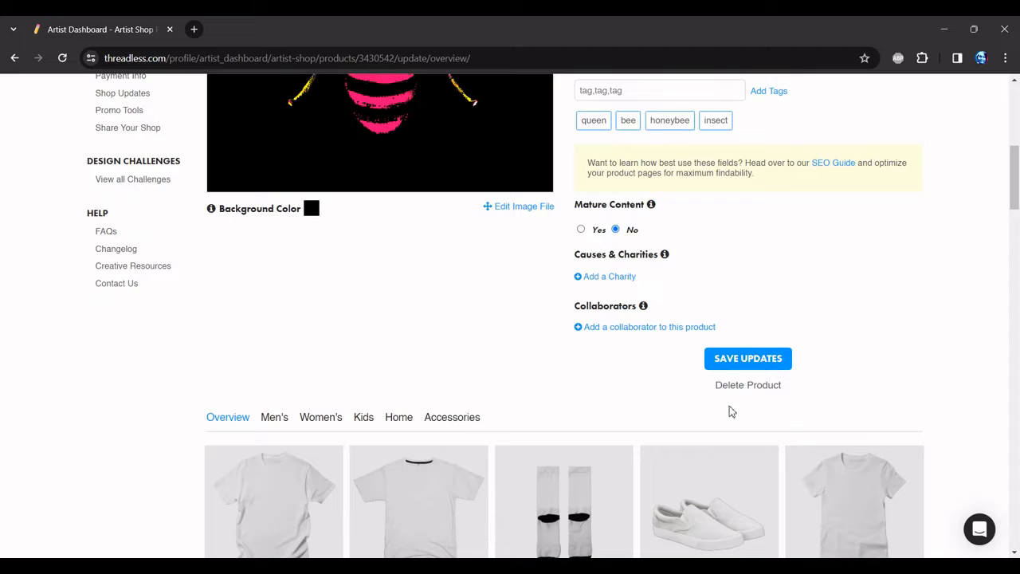
{"action": "scroll", "coordinate": [408, 378], "scroll_direction": "down", "scroll_amount": 4}
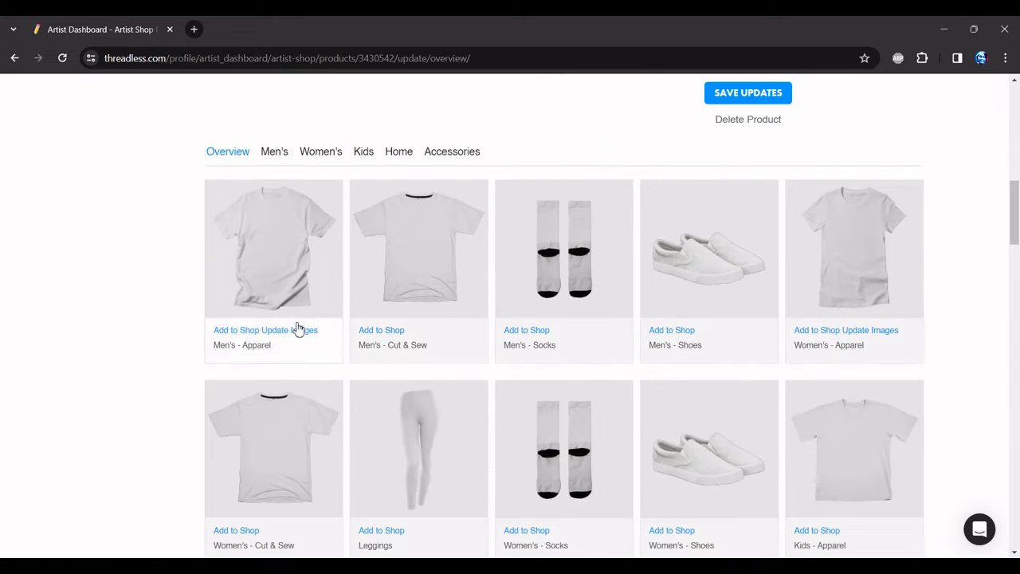
{"action": "left_click", "coordinate": [274, 152]}
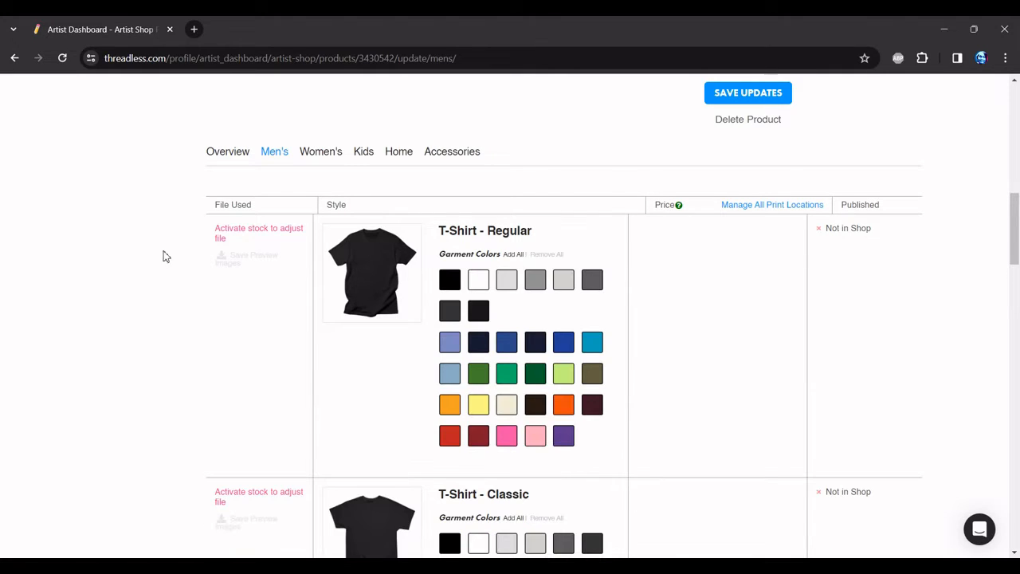
{"action": "left_click", "coordinate": [451, 282]}
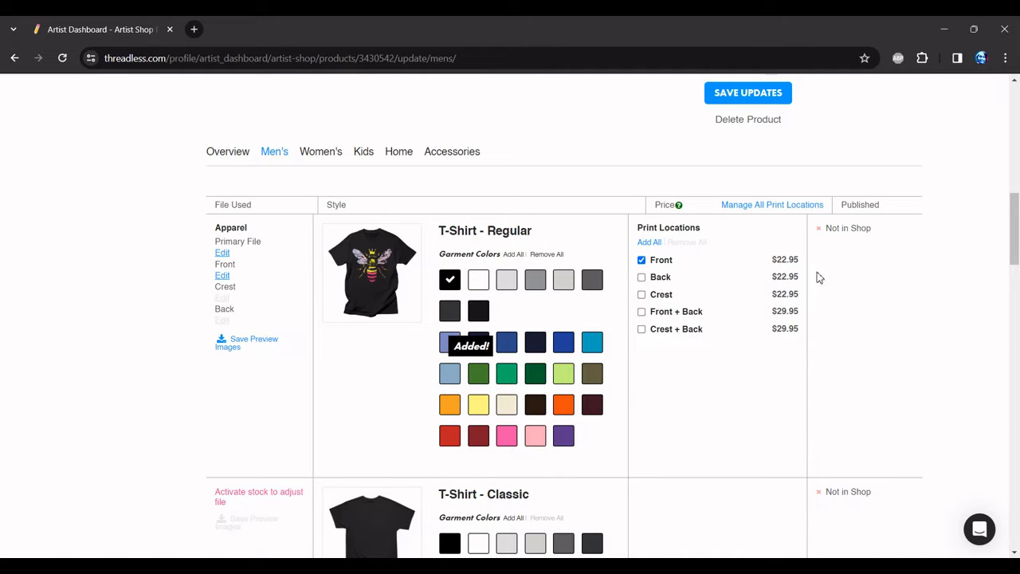
- Add the black garment color to the men's Classic, Extra Soft and Triblend T-shirts
{"action": "scroll", "coordinate": [193, 335], "scroll_direction": "down", "scroll_amount": 2}
{"action": "scroll", "coordinate": [359, 317], "scroll_direction": "down", "scroll_amount": 2}
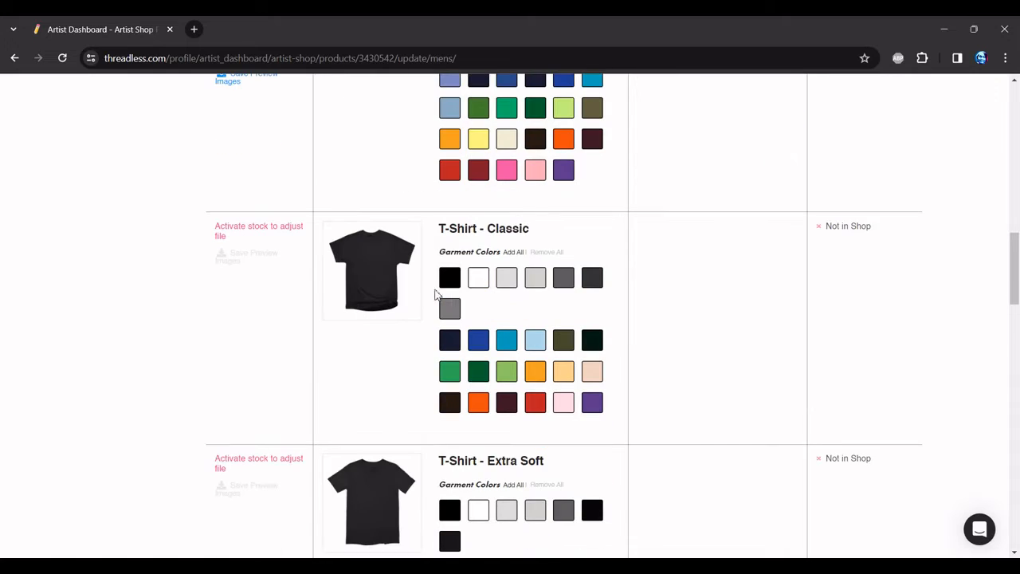
{"action": "left_click", "coordinate": [451, 279]}
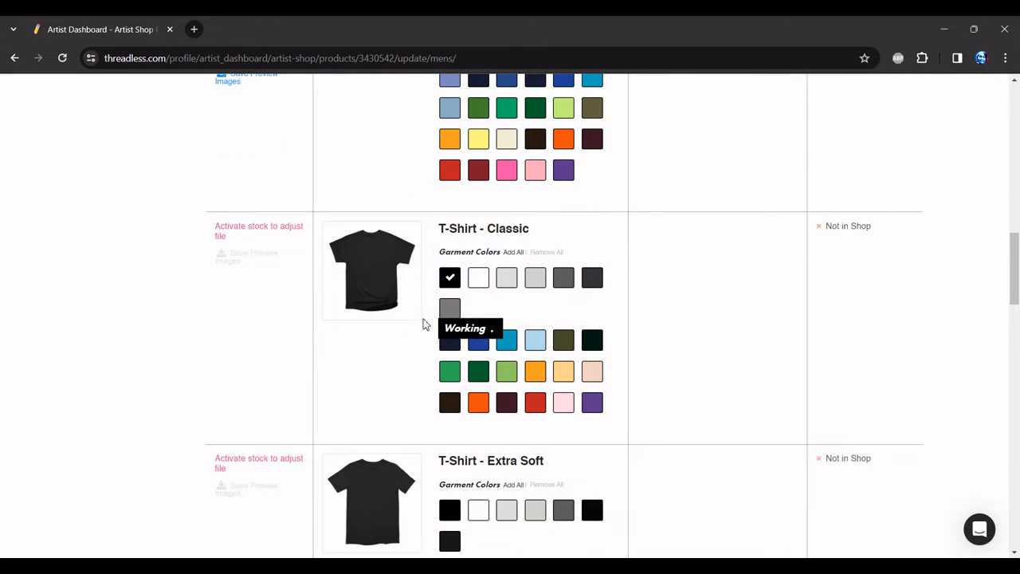
{"action": "scroll", "coordinate": [405, 326], "scroll_direction": "down", "scroll_amount": 3}
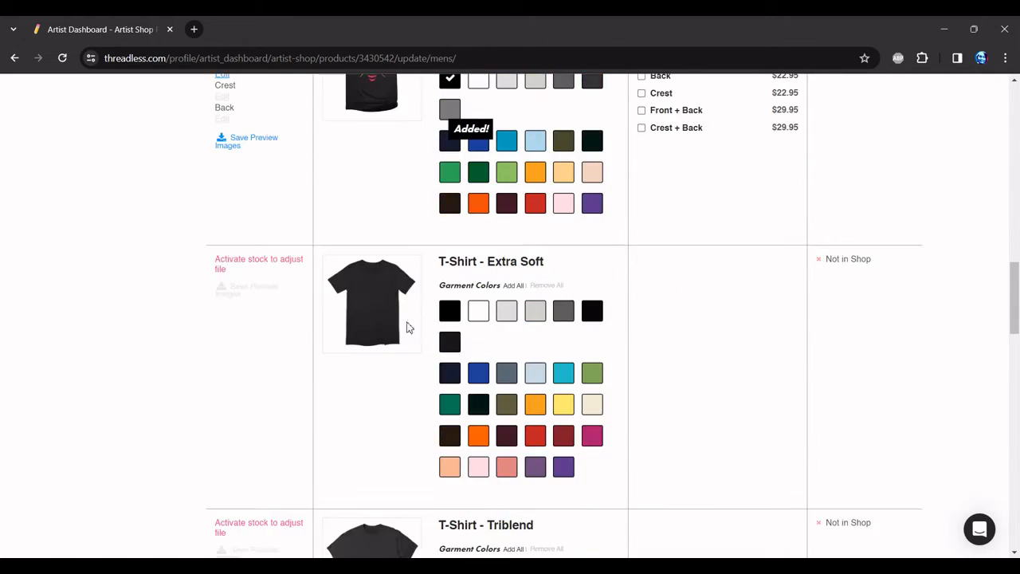
{"action": "left_click", "coordinate": [450, 307]}
{"action": "scroll", "coordinate": [425, 325], "scroll_direction": "down", "scroll_amount": 5}
{"action": "left_click", "coordinate": [450, 241]}
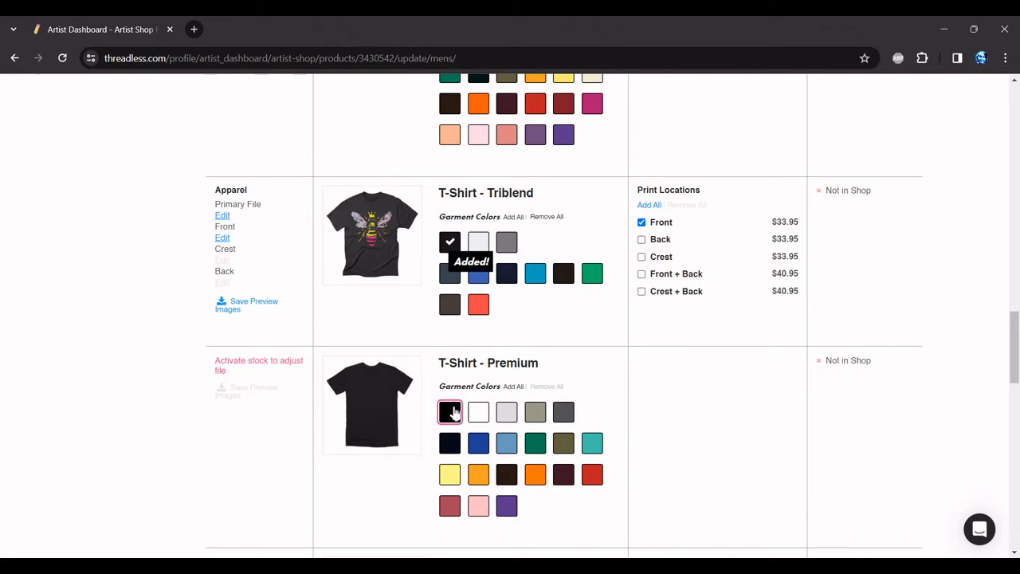
- Add the black garment color to the men's Premium, Performance, Champion and Vintage Wash T-shirts
{"action": "left_click", "coordinate": [449, 412]}
{"action": "scroll", "coordinate": [413, 365], "scroll_direction": "down", "scroll_amount": 7}
{"action": "scroll", "coordinate": [414, 366], "scroll_direction": "down", "scroll_amount": 1}
{"action": "left_click", "coordinate": [449, 236]}
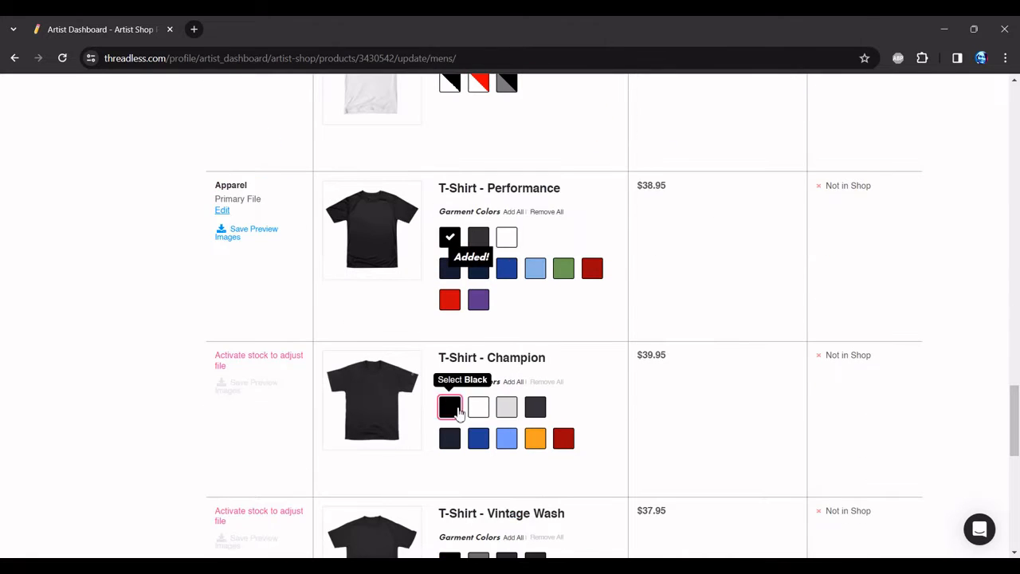
{"action": "left_click", "coordinate": [449, 405]}
{"action": "scroll", "coordinate": [449, 383], "scroll_direction": "down", "scroll_amount": 3}
{"action": "left_click", "coordinate": [449, 362]}
{"action": "scroll", "coordinate": [430, 374], "scroll_direction": "down", "scroll_amount": 2}
{"action": "scroll", "coordinate": [418, 381], "scroll_direction": "down", "scroll_amount": 5}
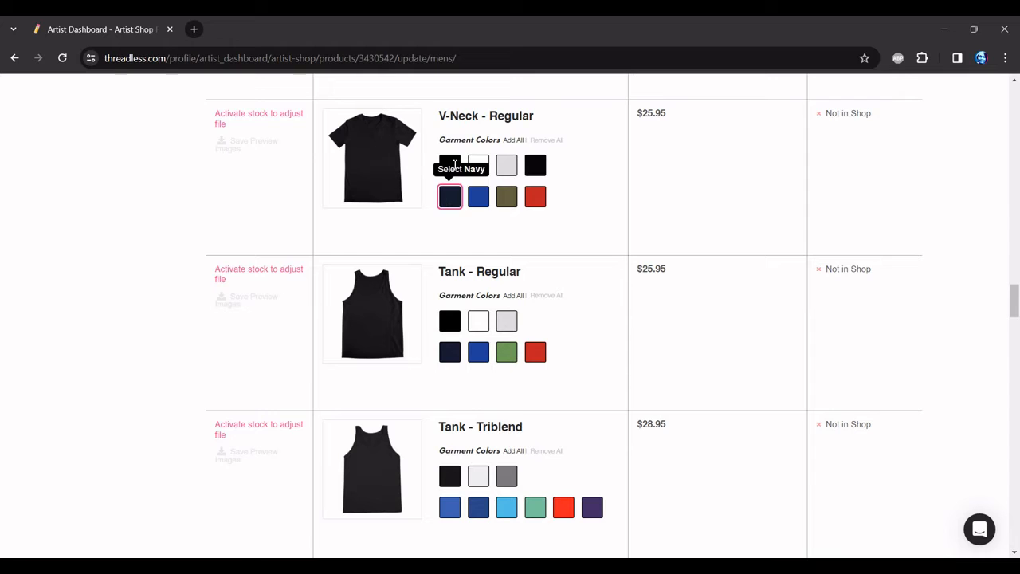
- Add the black garment color to the men's regular V-neck and the Regular and Triblend tanks
{"action": "left_click", "coordinate": [449, 165]}
{"action": "left_click", "coordinate": [450, 320]}
{"action": "left_click", "coordinate": [449, 477]}
{"action": "scroll", "coordinate": [449, 476], "scroll_direction": "down", "scroll_amount": 6}
- Add the black garment color to the men's Regular, Baseball Triblend and Performance longsleeve T-shirts
{"action": "left_click", "coordinate": [449, 164]}
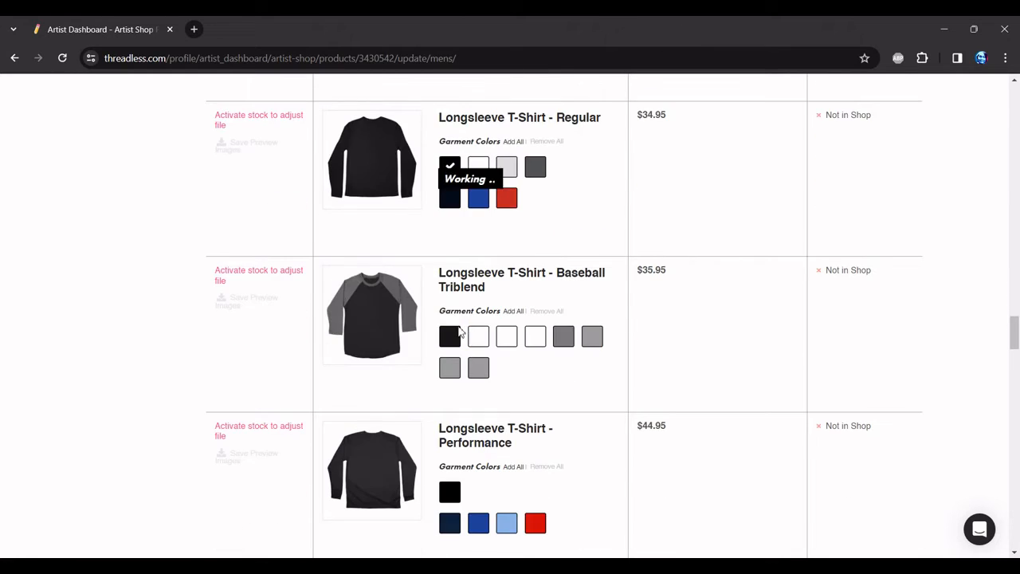
{"action": "left_click", "coordinate": [449, 335]}
{"action": "scroll", "coordinate": [449, 335], "scroll_direction": "down", "scroll_amount": 2}
{"action": "left_click", "coordinate": [449, 356]}
{"action": "scroll", "coordinate": [449, 356], "scroll_direction": "down", "scroll_amount": 4}
- Add the black garment color to the men's items following the longsleeves, up to Jacket - Coach's Jacket
{"action": "left_click", "coordinate": [449, 166]}
{"action": "left_click", "coordinate": [449, 322]}
{"action": "scroll", "coordinate": [414, 382], "scroll_direction": "down", "scroll_amount": 2}
{"action": "left_click", "coordinate": [449, 345]}
{"action": "scroll", "coordinate": [414, 398], "scroll_direction": "down", "scroll_amount": 3}
{"action": "left_click", "coordinate": [450, 228]}
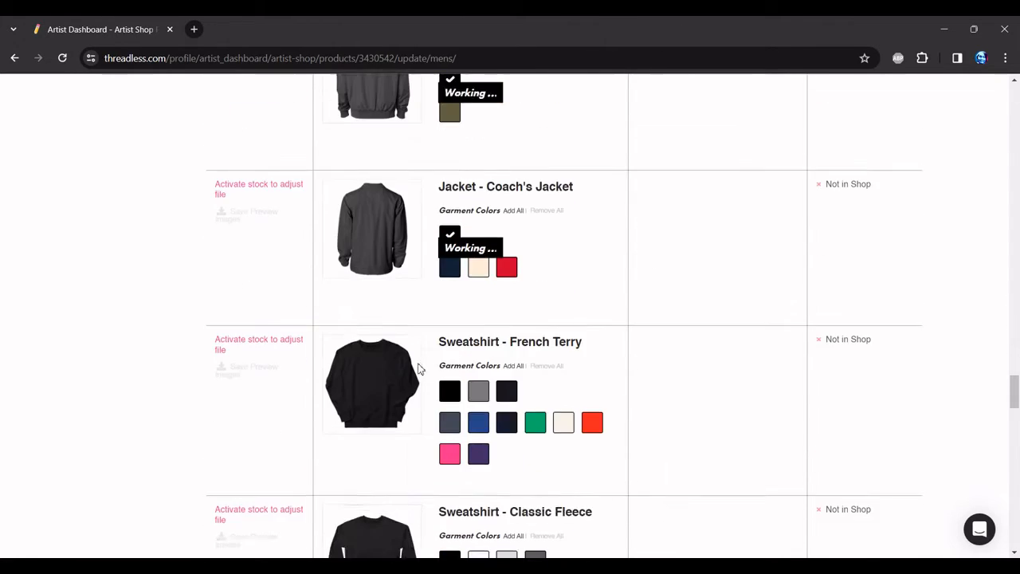
- Add the black garment color to the men's sweatshirts and pullover hoodies, from Sweatshirt - French Terry to Pullover Hoody - Classic Fleece
{"action": "left_click", "coordinate": [449, 389]}
{"action": "left_click", "coordinate": [450, 295]}
{"action": "left_click", "coordinate": [450, 234]}
{"action": "scroll", "coordinate": [394, 391], "scroll_direction": "down", "scroll_amount": 4}
{"action": "left_click", "coordinate": [449, 173]}
{"action": "left_click", "coordinate": [450, 357]}
{"action": "scroll", "coordinate": [405, 357], "scroll_direction": "down", "scroll_amount": 6}
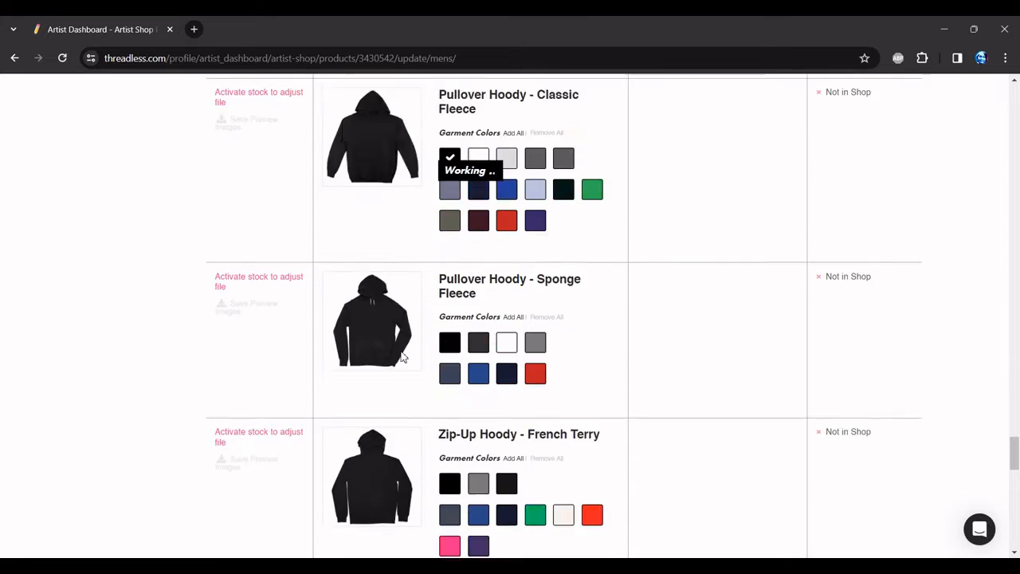
- Add the black garment color to the men's Sponge Fleece pullover hoody and the French Terry, Classic Fleece and Sponge Fleece zip-up hoodies
{"action": "left_click", "coordinate": [449, 208]}
{"action": "left_click", "coordinate": [450, 351]}
{"action": "scroll", "coordinate": [415, 351], "scroll_direction": "down", "scroll_amount": 5}
{"action": "left_click", "coordinate": [449, 254]}
{"action": "left_click", "coordinate": [449, 409]}
{"action": "scroll", "coordinate": [450, 409], "scroll_direction": "down", "scroll_amount": 4}
{"action": "scroll", "coordinate": [819, 423], "scroll_direction": "up", "scroll_amount": 3}
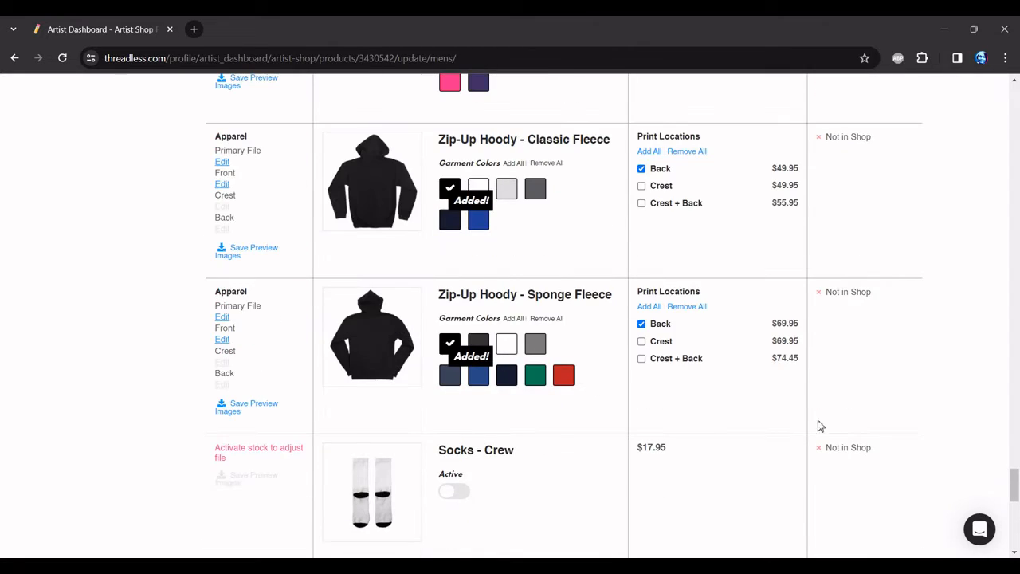
- Show the women's products and add black as a garment color for T-Shirt - Fitted
{"action": "left_click_drag", "start_coordinate": [1015, 488], "coordinate": [995, 151]}
{"action": "left_click", "coordinate": [322, 187]}
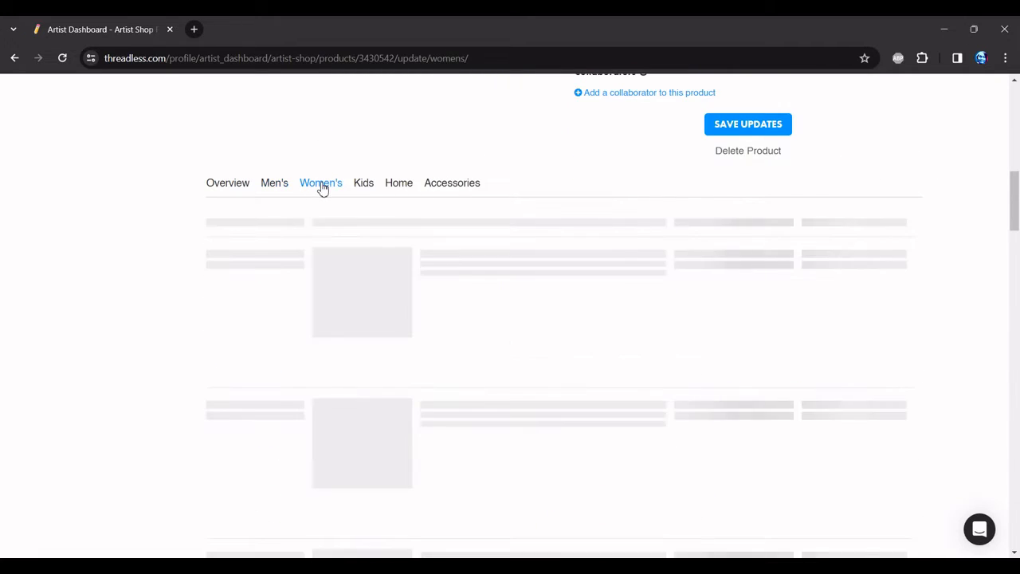
{"action": "scroll", "coordinate": [968, 287], "scroll_direction": "down", "scroll_amount": 1}
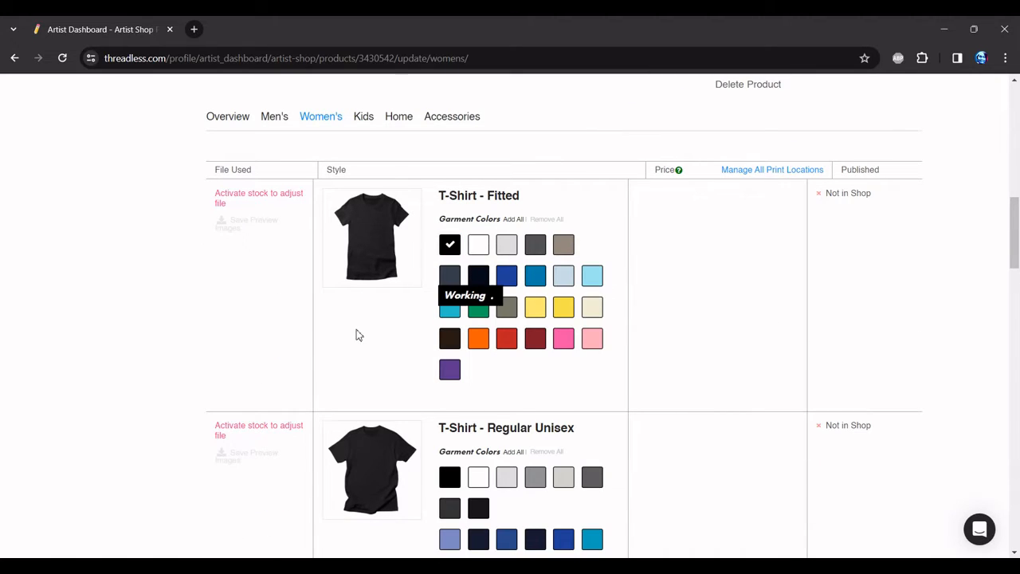
- Add the black garment color to the women's T-Shirt - Regular Unisex, Classic Unisex and Extra Soft
{"action": "scroll", "coordinate": [358, 335], "scroll_direction": "down", "scroll_amount": 1}
{"action": "left_click", "coordinate": [451, 417]}
{"action": "scroll", "coordinate": [346, 410], "scroll_direction": "down", "scroll_amount": 8}
{"action": "left_click", "coordinate": [450, 142]}
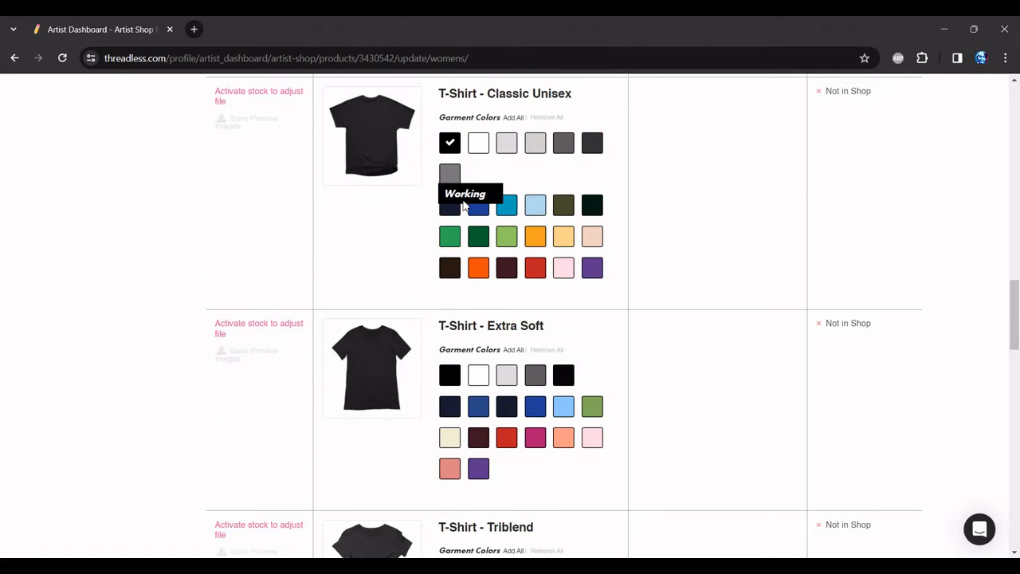
{"action": "left_click", "coordinate": [450, 376]}
{"action": "scroll", "coordinate": [387, 395], "scroll_direction": "down", "scroll_amount": 6}
- Add the black garment color to the women's T-shirts from Triblend through Champion Unisex and Vintage Wash Unisex
{"action": "left_click", "coordinate": [451, 178]}
{"action": "left_click", "coordinate": [450, 333]}
{"action": "scroll", "coordinate": [435, 359], "scroll_direction": "down", "scroll_amount": 7}
{"action": "left_click", "coordinate": [450, 179]}
{"action": "left_click", "coordinate": [450, 349]}
{"action": "scroll", "coordinate": [430, 359], "scroll_direction": "down", "scroll_amount": 2}
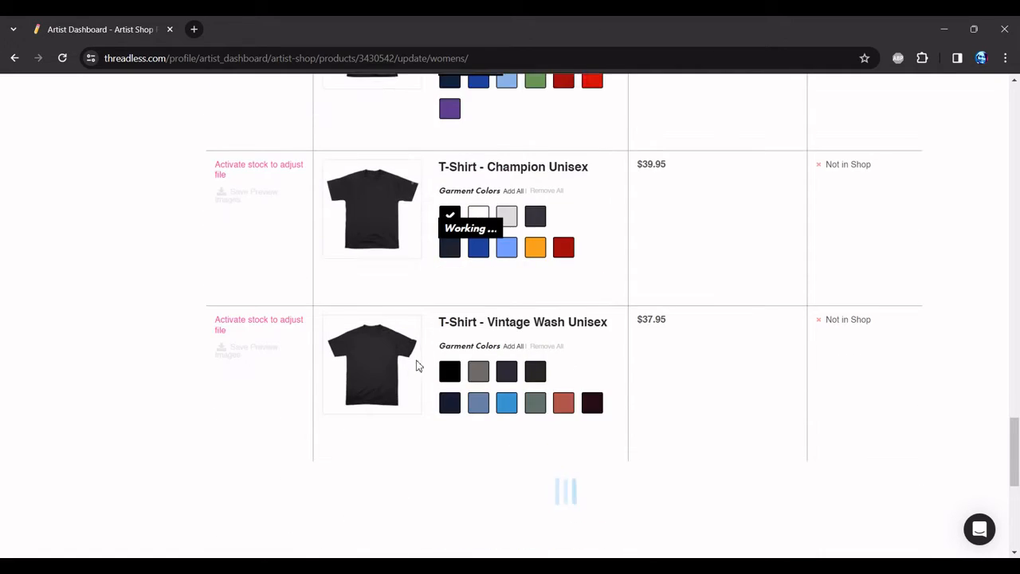
{"action": "left_click", "coordinate": [449, 369]}
{"action": "scroll", "coordinate": [391, 372], "scroll_direction": "down", "scroll_amount": 3}
{"action": "scroll", "coordinate": [389, 365], "scroll_direction": "down", "scroll_amount": 7}
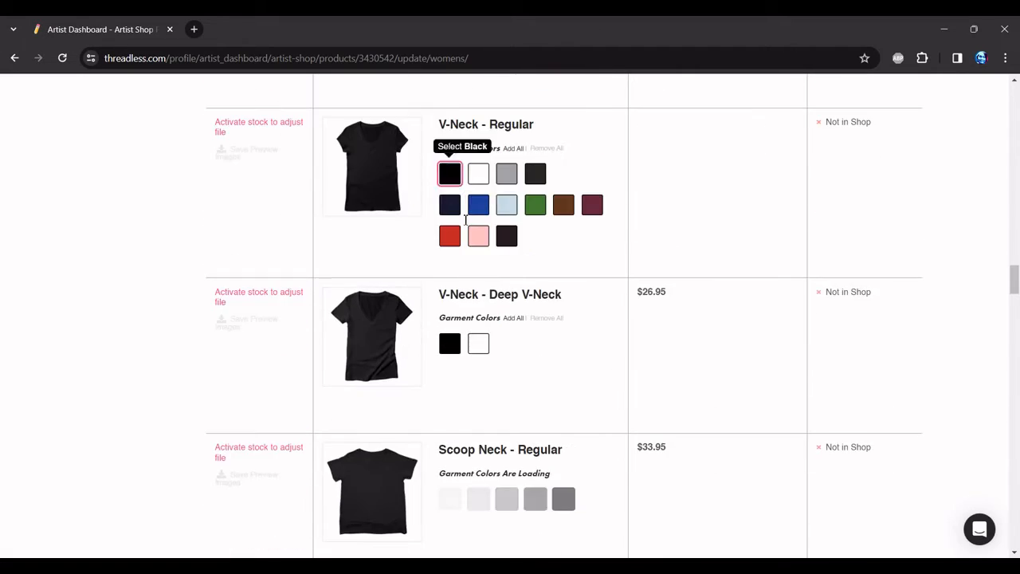
- Add the black garment color to the women's items from V-Neck - Regular through the tank above Tank - Muscle
{"action": "left_click", "coordinate": [449, 171]}
{"action": "scroll", "coordinate": [458, 223], "scroll_direction": "down", "scroll_amount": 4}
{"action": "left_click", "coordinate": [450, 233]}
{"action": "left_click", "coordinate": [450, 388]}
{"action": "scroll", "coordinate": [340, 368], "scroll_direction": "down", "scroll_amount": 5}
{"action": "left_click", "coordinate": [450, 211]}
{"action": "left_click", "coordinate": [449, 369]}
{"action": "scroll", "coordinate": [399, 367], "scroll_direction": "down", "scroll_amount": 4}
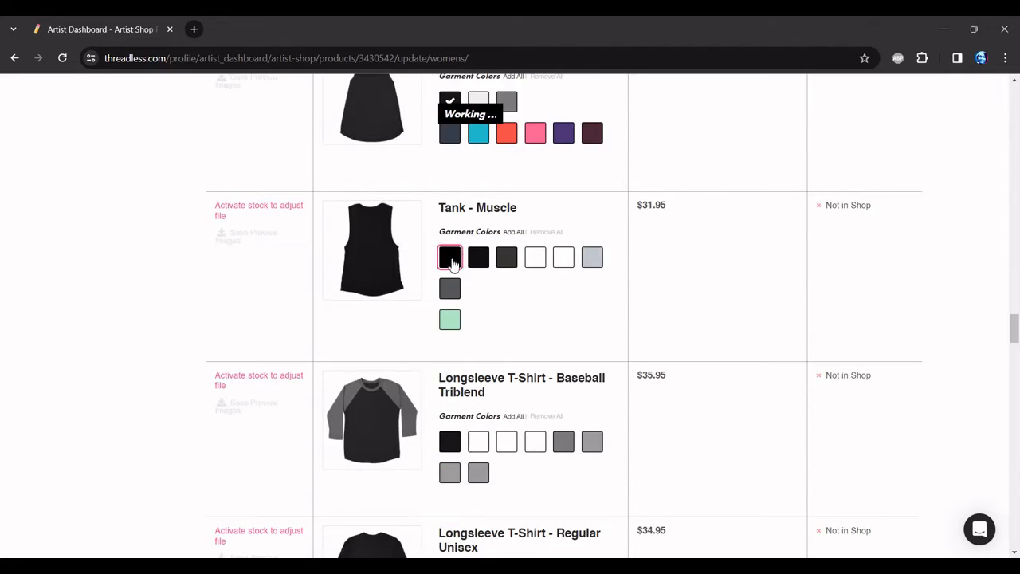
- Add the black garment color to Tank - Muscle, Longsleeve T-Shirt - Baseball Triblend and Longsleeve T-Shirt - Regular Unisex
{"action": "left_click", "coordinate": [449, 257]}
{"action": "left_click", "coordinate": [450, 442]}
{"action": "scroll", "coordinate": [386, 405], "scroll_direction": "down", "scroll_amount": 5}
{"action": "left_click", "coordinate": [449, 249]}
- Add the black garment color to the women's styles after the longsleeve T-shirts, including the Zip-Up and Pullover Windbreakers and the Bomber Jacket
{"action": "scroll", "coordinate": [378, 411], "scroll_direction": "down", "scroll_amount": 5}
{"action": "left_click", "coordinate": [449, 160]}
{"action": "left_click", "coordinate": [449, 302]}
{"action": "left_click", "coordinate": [449, 456]}
{"action": "scroll", "coordinate": [390, 425], "scroll_direction": "down", "scroll_amount": 5}
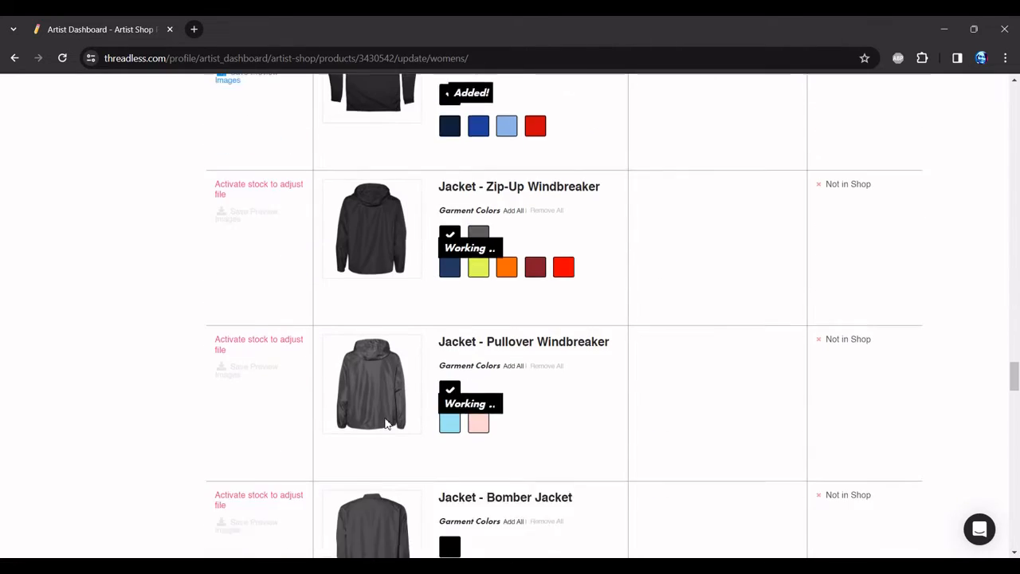
{"action": "left_click", "coordinate": [450, 213]}
{"action": "left_click", "coordinate": [449, 368]}
- Add the black garment color to the women's sweatshirts up to Sponge Fleece and to Pullover Hoody - French Terry
{"action": "scroll", "coordinate": [454, 343], "scroll_direction": "down", "scroll_amount": 4}
{"action": "left_click", "coordinate": [449, 429]}
{"action": "scroll", "coordinate": [414, 418], "scroll_direction": "down", "scroll_amount": 4}
{"action": "left_click", "coordinate": [449, 250]}
{"action": "left_click", "coordinate": [449, 407]}
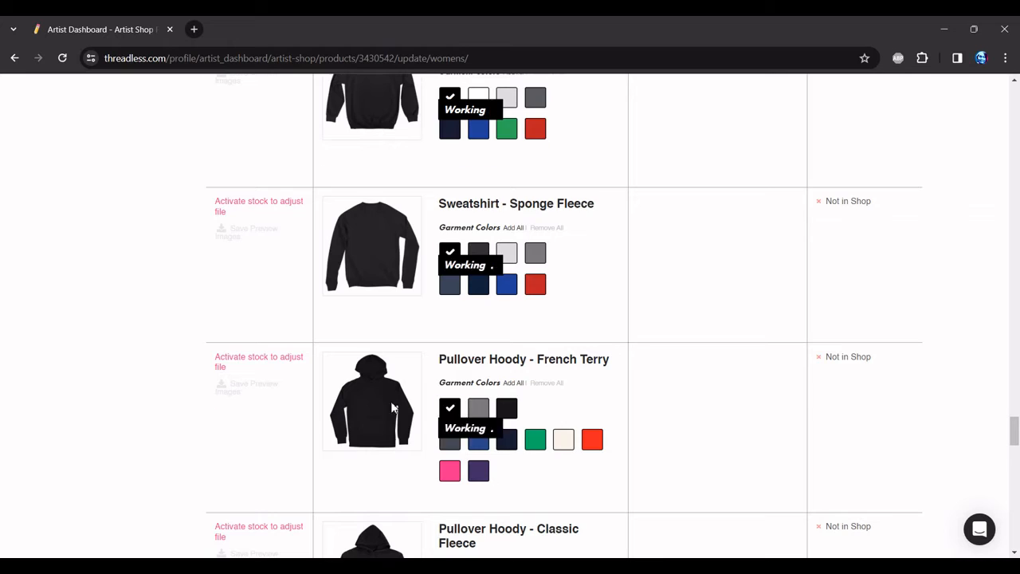
- Add the black garment color to the women's hoodies from Pullover Hoody - Classic Fleece to Zip-Up Hoody - Sponge Fleece
{"action": "scroll", "coordinate": [391, 400], "scroll_direction": "down", "scroll_amount": 4}
{"action": "left_click", "coordinate": [450, 258]}
{"action": "scroll", "coordinate": [450, 442], "scroll_direction": "down", "scroll_amount": 5}
{"action": "left_click", "coordinate": [449, 187]}
{"action": "left_click", "coordinate": [449, 357]}
{"action": "left_click", "coordinate": [449, 512]}
{"action": "scroll", "coordinate": [449, 512], "scroll_direction": "down", "scroll_amount": 7}
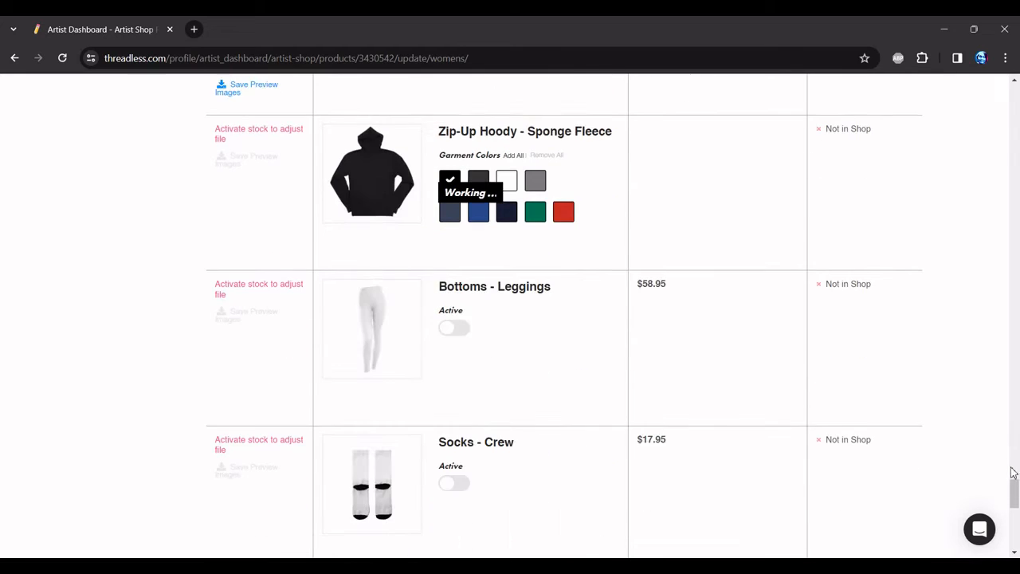
- Show the kids products and add the black garment color to the T-Shirt, Pullover Hoody and Longsleeve T-Shirt
{"action": "left_click_drag", "start_coordinate": [1015, 504], "coordinate": [980, 136]}
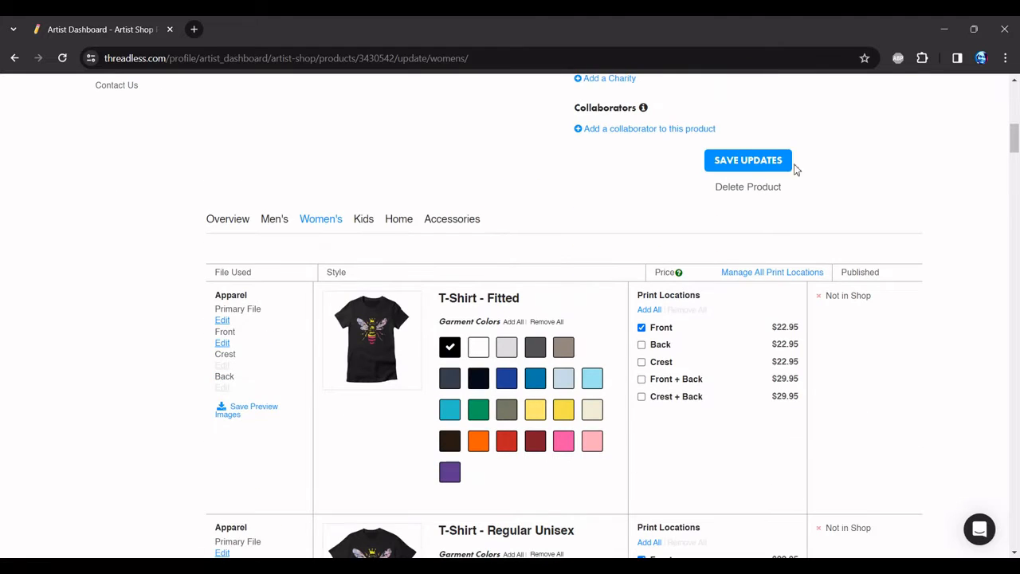
{"action": "left_click", "coordinate": [364, 219]}
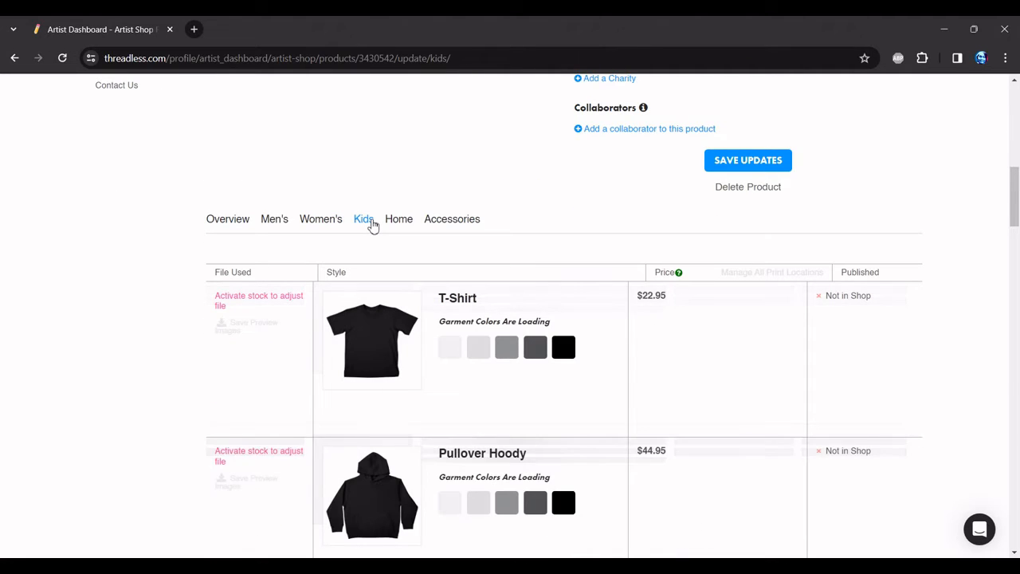
{"action": "scroll", "coordinate": [112, 296], "scroll_direction": "down", "scroll_amount": 3}
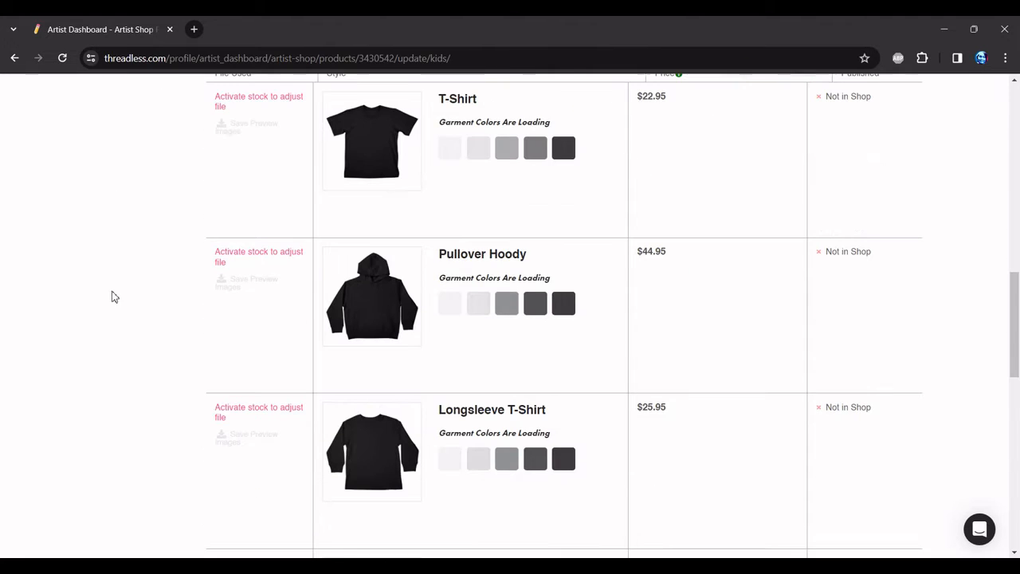
{"action": "left_click", "coordinate": [450, 150]}
{"action": "left_click", "coordinate": [450, 317]}
{"action": "left_click", "coordinate": [452, 472]}
- Add the black garment color to Baby T-Shirt, Baby Longsleeve Bodysuit, Baby Bodysuit and Toddler T-Shirt
{"action": "scroll", "coordinate": [452, 447], "scroll_direction": "down", "scroll_amount": 5}
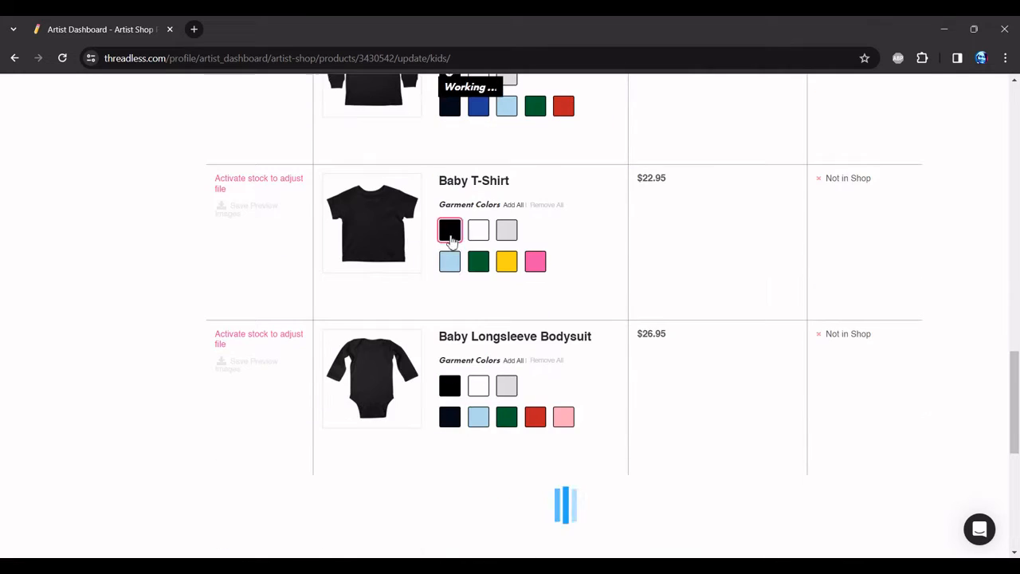
{"action": "left_click", "coordinate": [451, 230]}
{"action": "left_click", "coordinate": [450, 385]}
{"action": "scroll", "coordinate": [446, 375], "scroll_direction": "down", "scroll_amount": 4}
{"action": "left_click", "coordinate": [450, 209]}
{"action": "left_click", "coordinate": [450, 378]}
{"action": "scroll", "coordinate": [383, 373], "scroll_direction": "down", "scroll_amount": 5}
{"action": "scroll", "coordinate": [816, 355], "scroll_direction": "up", "scroll_amount": 5}
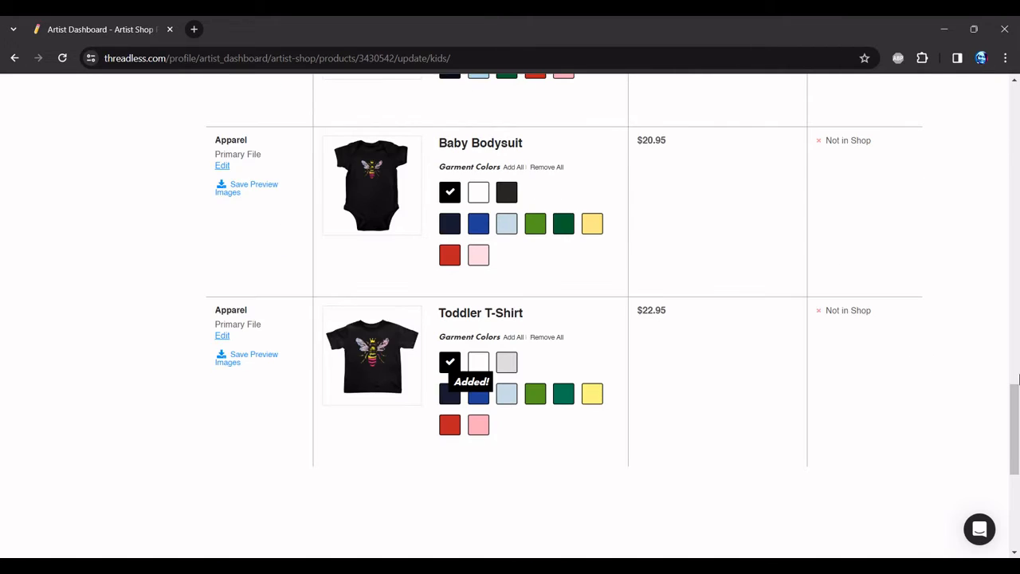
- Show the home products and select all sizes of Unframed Fine Art Print and of Framed Fine Art Print in black and white frames
{"action": "left_click_drag", "start_coordinate": [1015, 427], "coordinate": [1014, 220]}
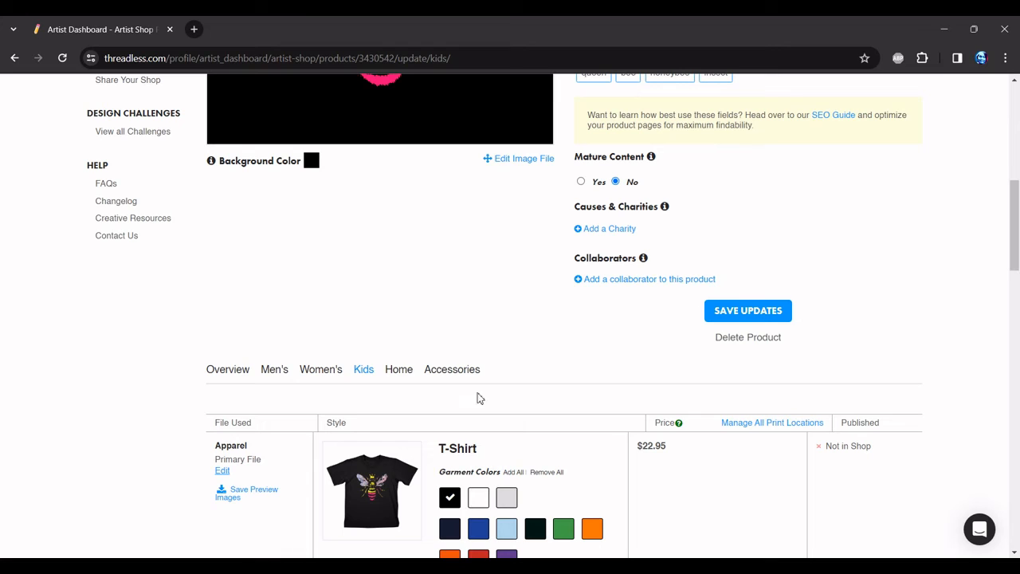
{"action": "left_click", "coordinate": [398, 369]}
{"action": "scroll", "coordinate": [406, 373], "scroll_direction": "down", "scroll_amount": 5}
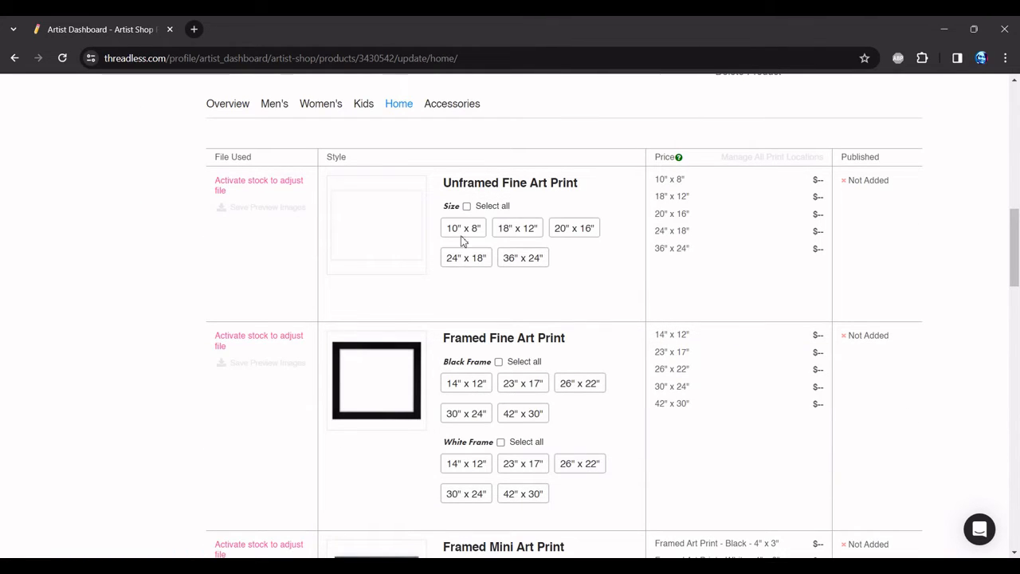
{"action": "left_click", "coordinate": [467, 206]}
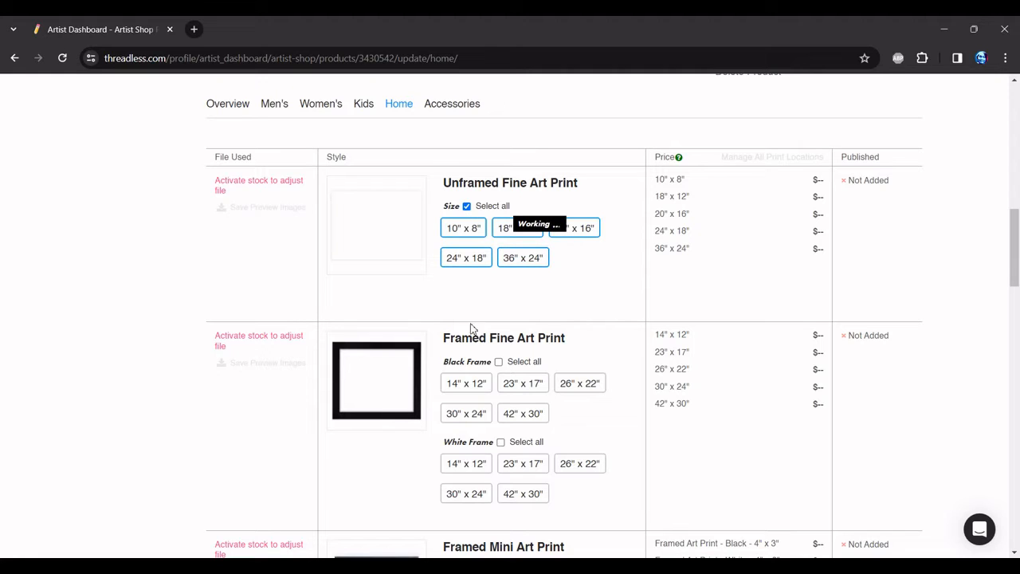
{"action": "left_click", "coordinate": [498, 363]}
{"action": "scroll", "coordinate": [342, 393], "scroll_direction": "down", "scroll_amount": 3}
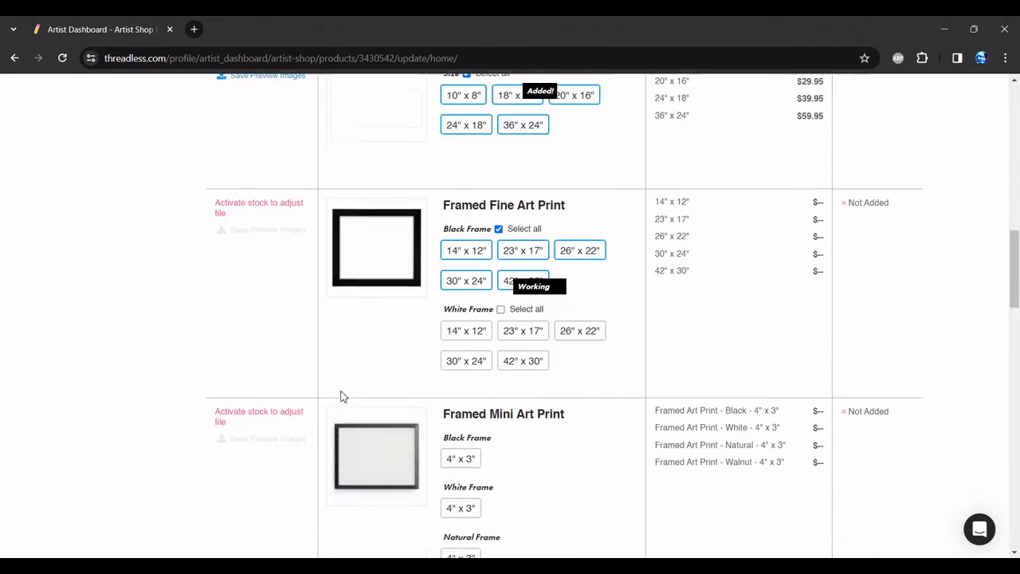
{"action": "left_click", "coordinate": [500, 244]}
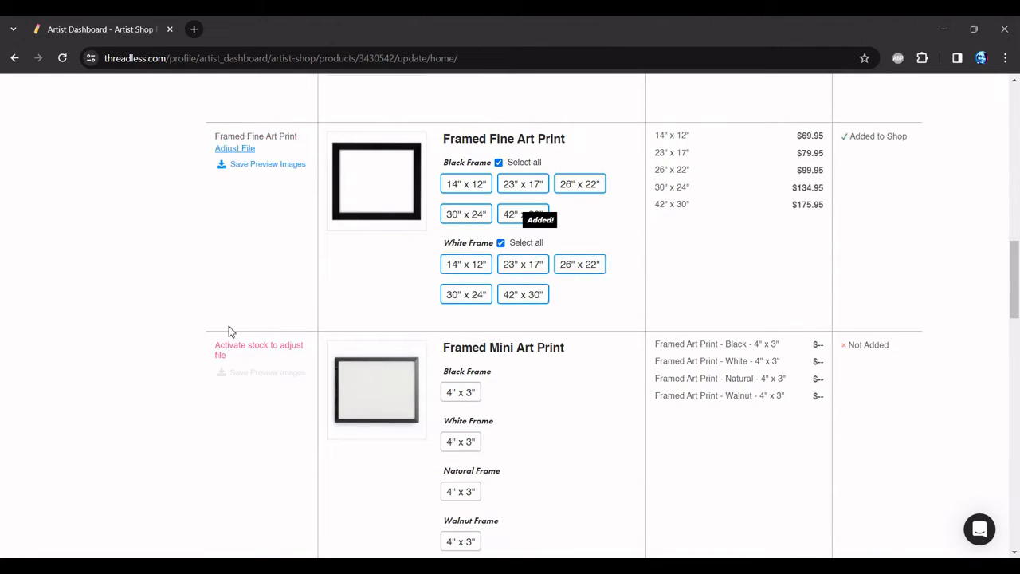
- Enable the 4" x 3" Framed Mini Art Print in black, white, natural and walnut frames
{"action": "scroll", "coordinate": [225, 332], "scroll_direction": "down", "scroll_amount": 1}
{"action": "left_click", "coordinate": [469, 327]}
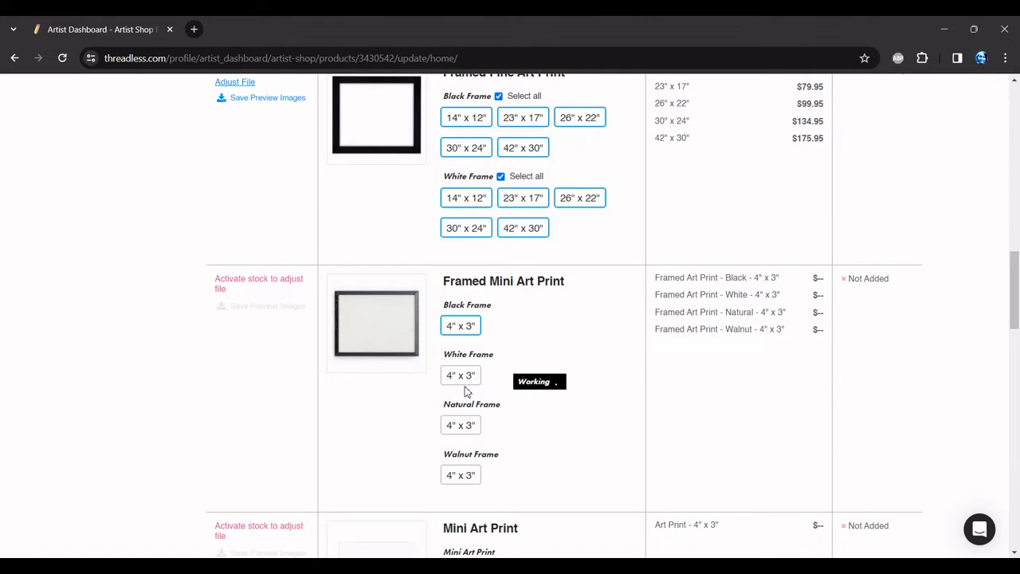
{"action": "left_click", "coordinate": [464, 376]}
{"action": "left_click", "coordinate": [459, 424]}
{"action": "left_click", "coordinate": [462, 476]}
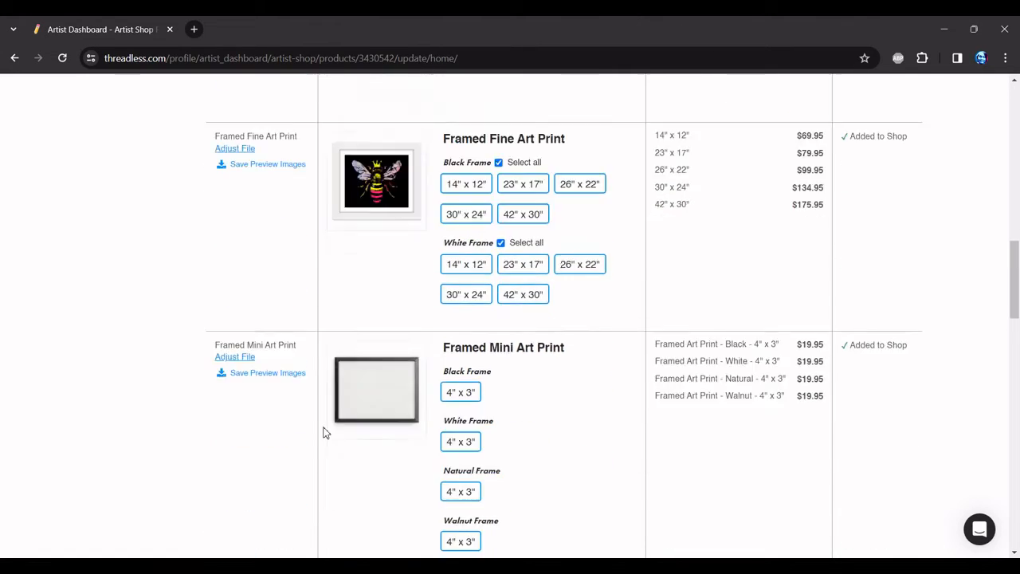
- Enable the 4" x 3" Mini Art Print and Mini Art Print with Stand, and select all Stretched Canvas sizes
{"action": "scroll", "coordinate": [428, 385], "scroll_direction": "down", "scroll_amount": 5}
{"action": "left_click", "coordinate": [468, 315]}
{"action": "scroll", "coordinate": [457, 279], "scroll_direction": "down", "scroll_amount": 3}
{"action": "left_click", "coordinate": [459, 263]}
{"action": "scroll", "coordinate": [446, 430], "scroll_direction": "down", "scroll_amount": 3}
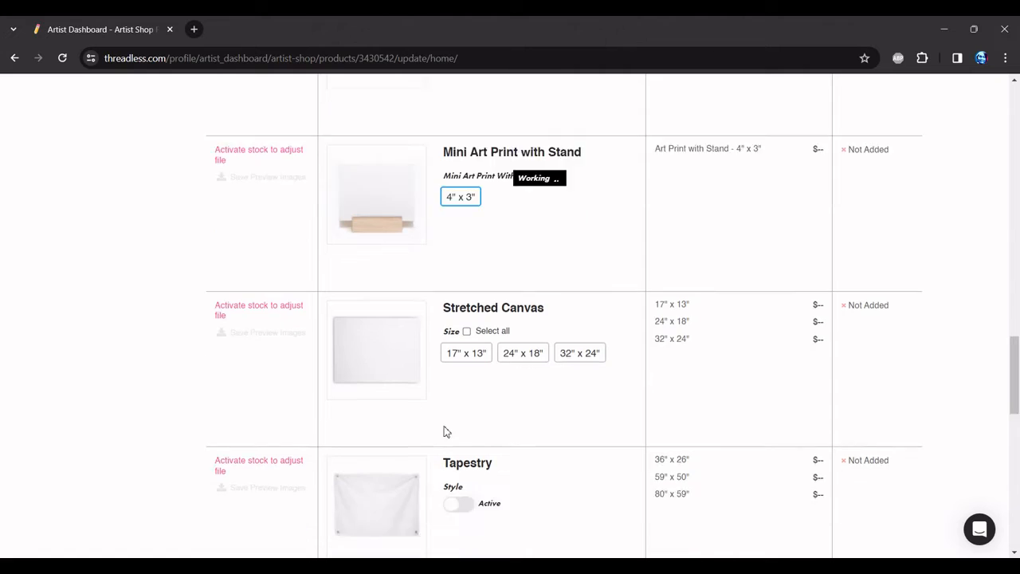
{"action": "left_click", "coordinate": [466, 198]}
- Select all sizes for Rug - Premium and Rug - Regular
{"action": "scroll", "coordinate": [464, 384], "scroll_direction": "down", "scroll_amount": 5}
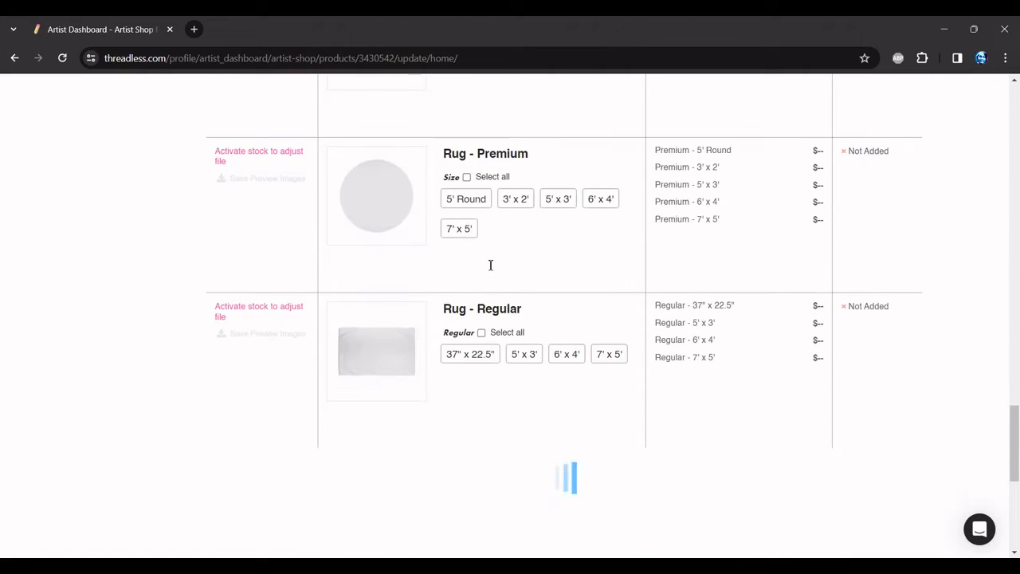
{"action": "left_click", "coordinate": [486, 177]}
{"action": "left_click", "coordinate": [482, 335]}
- Activate the Throw Pillow, Blanket, Duvet and Bath Mat styles
{"action": "scroll", "coordinate": [482, 342], "scroll_direction": "down", "scroll_amount": 4}
{"action": "left_click", "coordinate": [458, 237]}
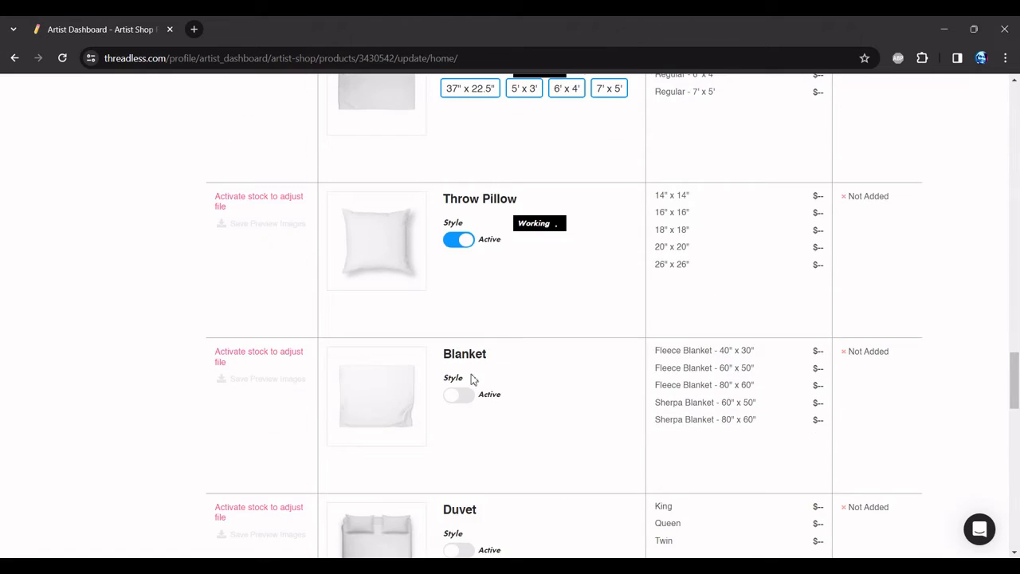
{"action": "left_click", "coordinate": [458, 394]}
{"action": "scroll", "coordinate": [468, 394], "scroll_direction": "down", "scroll_amount": 4}
{"action": "scroll", "coordinate": [473, 301], "scroll_direction": "down", "scroll_amount": 2}
{"action": "left_click", "coordinate": [461, 155]}
{"action": "left_click", "coordinate": [459, 307]}
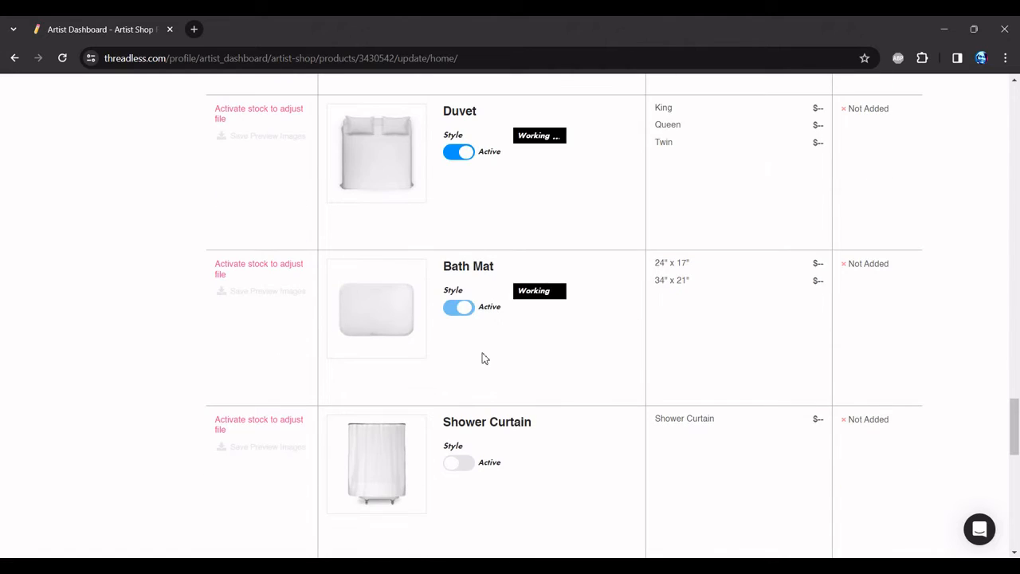
- Activate the last two home products, ending with Mounted Acrylic Print
{"action": "scroll", "coordinate": [481, 359], "scroll_direction": "down", "scroll_amount": 4}
{"action": "left_click", "coordinate": [462, 353]}
{"action": "left_click", "coordinate": [458, 508]}
{"action": "scroll", "coordinate": [510, 490], "scroll_direction": "down", "scroll_amount": 4}
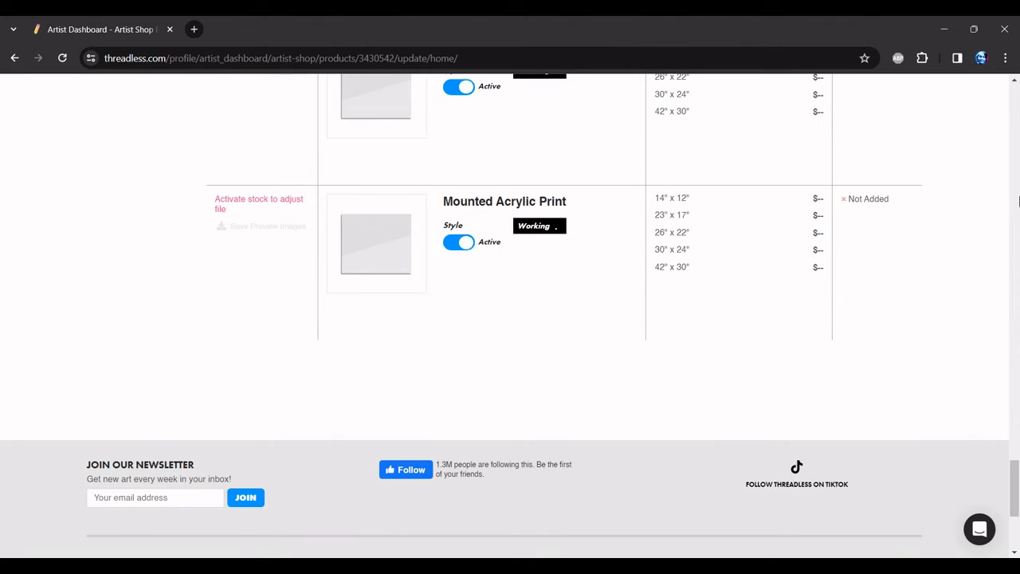
- Show the accessories and enable the 9.5" x 8" Mouse Pad and the small and large Desk Mats
{"action": "left_click_drag", "start_coordinate": [1014, 488], "coordinate": [1017, 198]}
{"action": "left_click", "coordinate": [458, 199]}
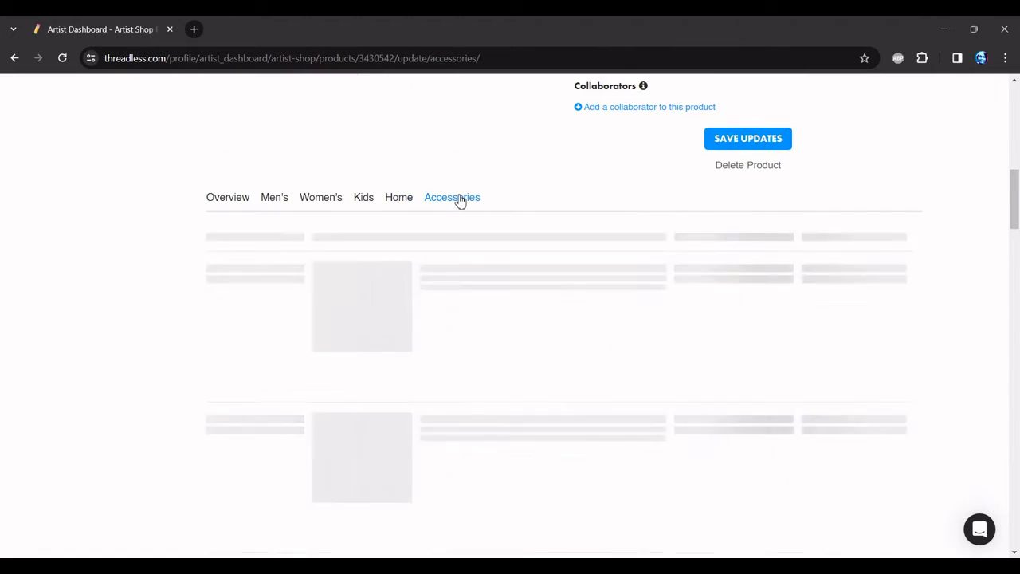
{"action": "scroll", "coordinate": [423, 277], "scroll_direction": "down", "scroll_amount": 1}
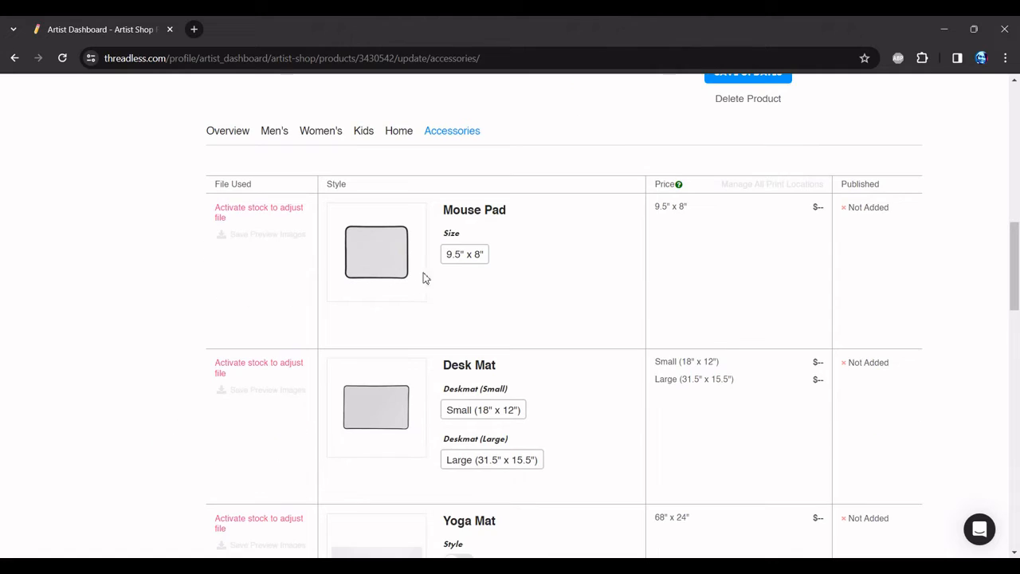
{"action": "left_click", "coordinate": [456, 256]}
{"action": "left_click", "coordinate": [483, 417]}
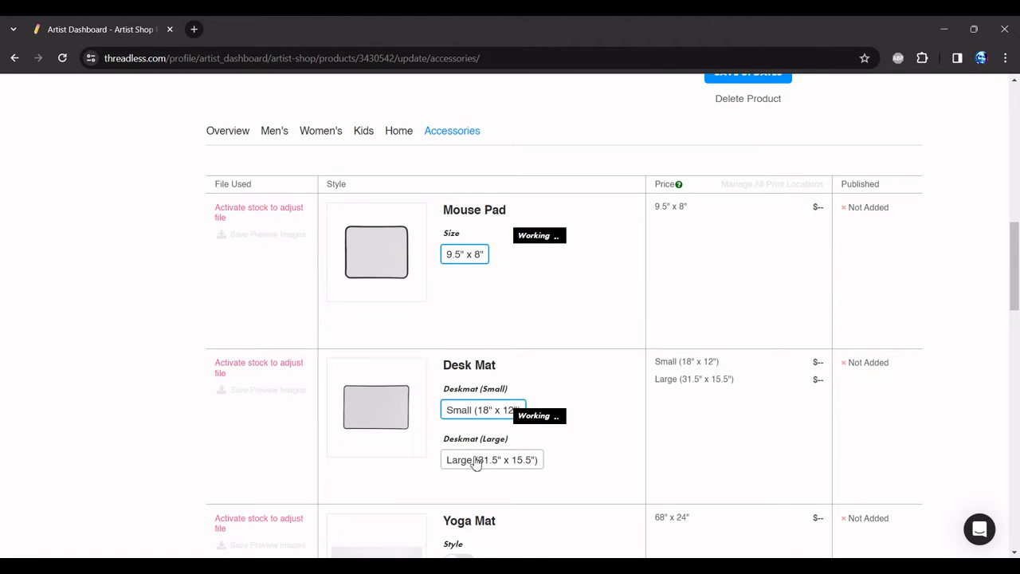
{"action": "left_click", "coordinate": [466, 460]}
- Enable both Standard - Black mug sizes, the 12 oz Latte mug and the No Handle - 15 oz Travel mug
{"action": "scroll", "coordinate": [478, 447], "scroll_direction": "down", "scroll_amount": 9}
{"action": "scroll", "coordinate": [482, 439], "scroll_direction": "down", "scroll_amount": 6}
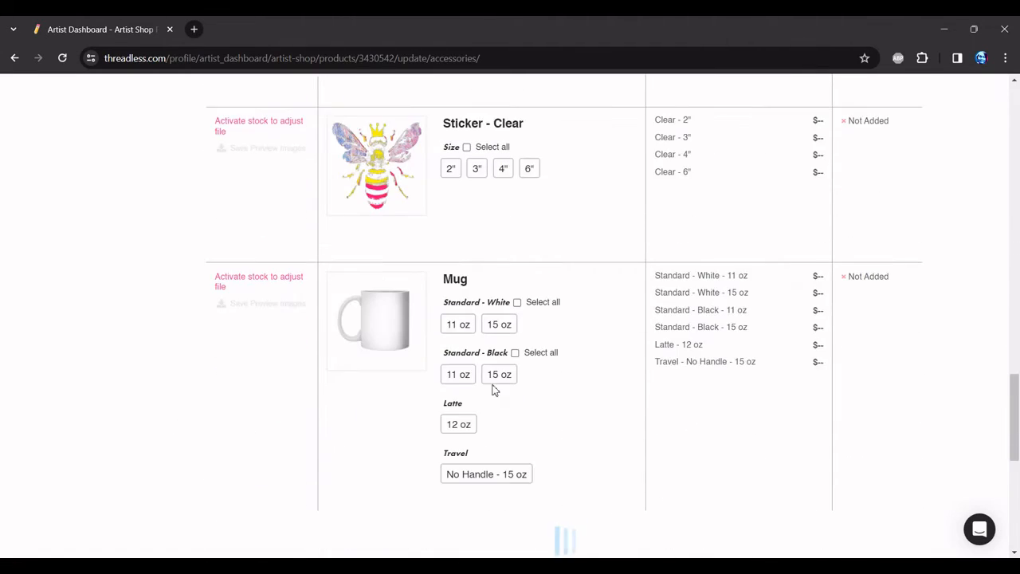
{"action": "left_click", "coordinate": [515, 286]}
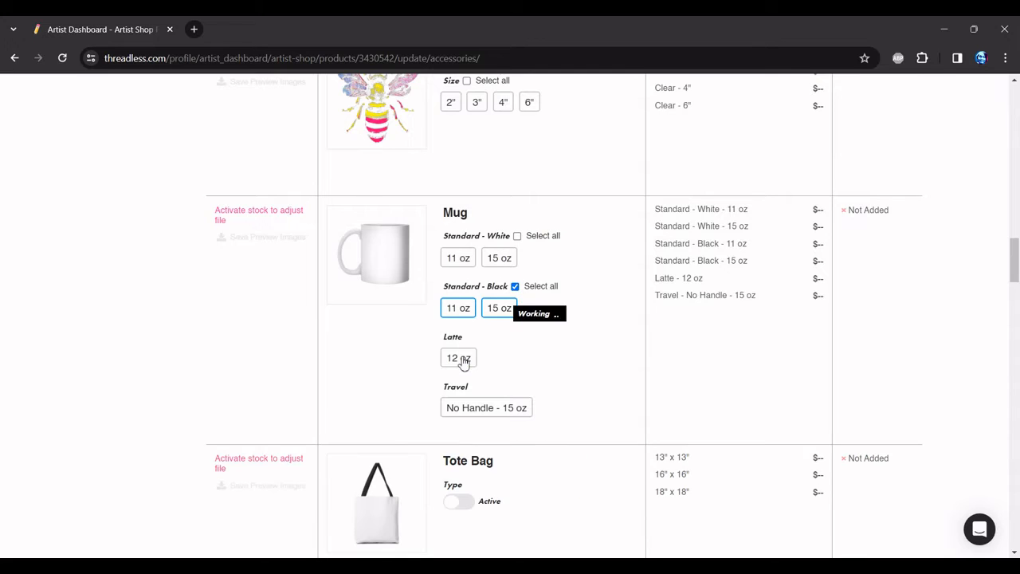
{"action": "left_click", "coordinate": [473, 414]}
- Activate the bag products from Tote Bag down to the bag just above Magnet
{"action": "scroll", "coordinate": [352, 407], "scroll_direction": "down", "scroll_amount": 3}
{"action": "left_click", "coordinate": [460, 236]}
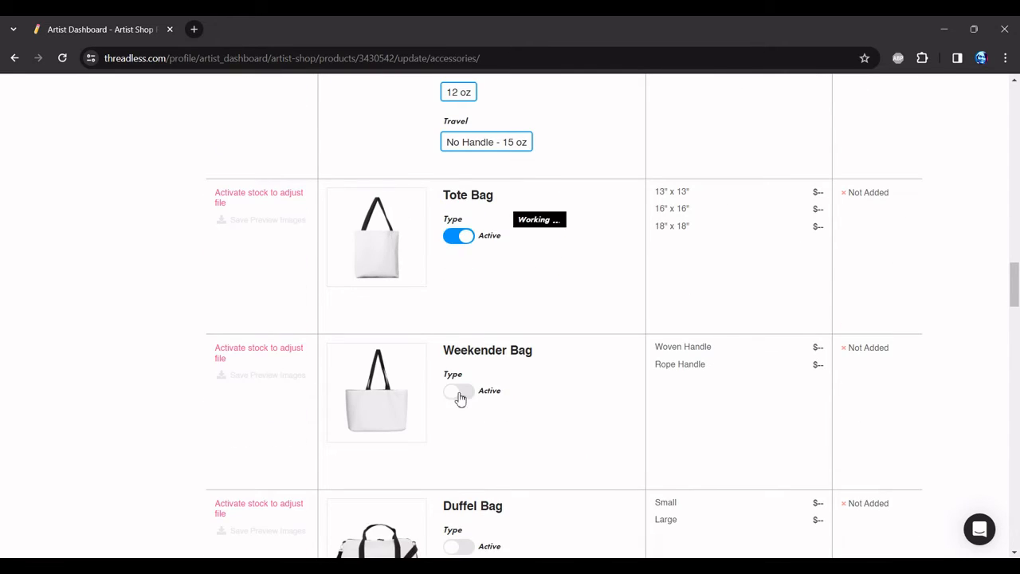
{"action": "scroll", "coordinate": [456, 396], "scroll_direction": "down", "scroll_amount": 8}
{"action": "left_click", "coordinate": [461, 260]}
{"action": "left_click", "coordinate": [450, 419]}
- Select all Notebook types and activate the Zip Pouch
{"action": "scroll", "coordinate": [450, 419], "scroll_direction": "down", "scroll_amount": 7}
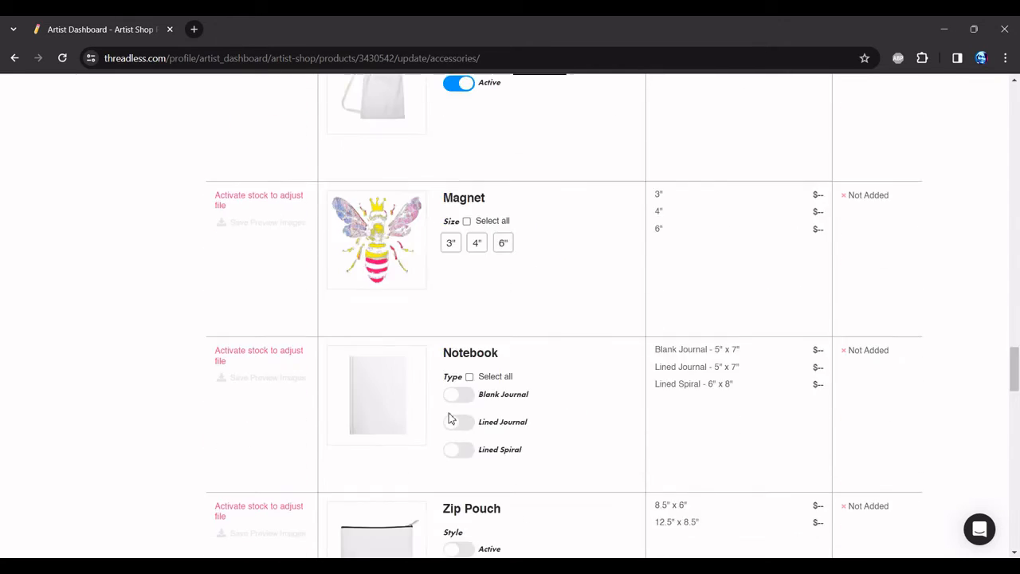
{"action": "left_click", "coordinate": [469, 177]}
{"action": "left_click", "coordinate": [466, 350]}
- Enable the 1.25" Button and activate the Phone Case and Greeting Card
{"action": "scroll", "coordinate": [470, 352], "scroll_direction": "down", "scroll_amount": 6}
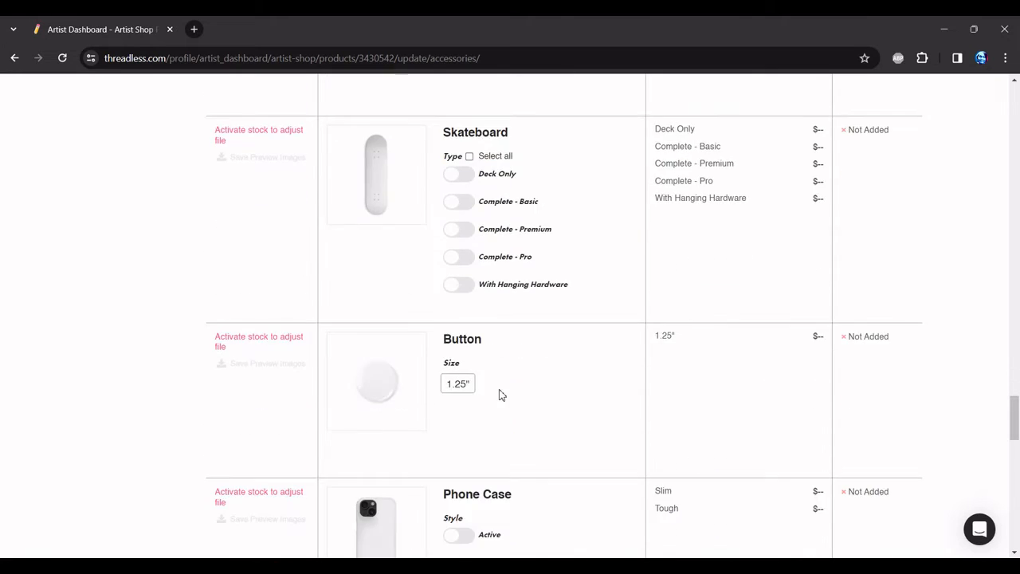
{"action": "left_click", "coordinate": [465, 191]}
{"action": "left_click", "coordinate": [467, 346]}
{"action": "scroll", "coordinate": [467, 342], "scroll_direction": "down", "scroll_amount": 2}
{"action": "left_click", "coordinate": [460, 356]}
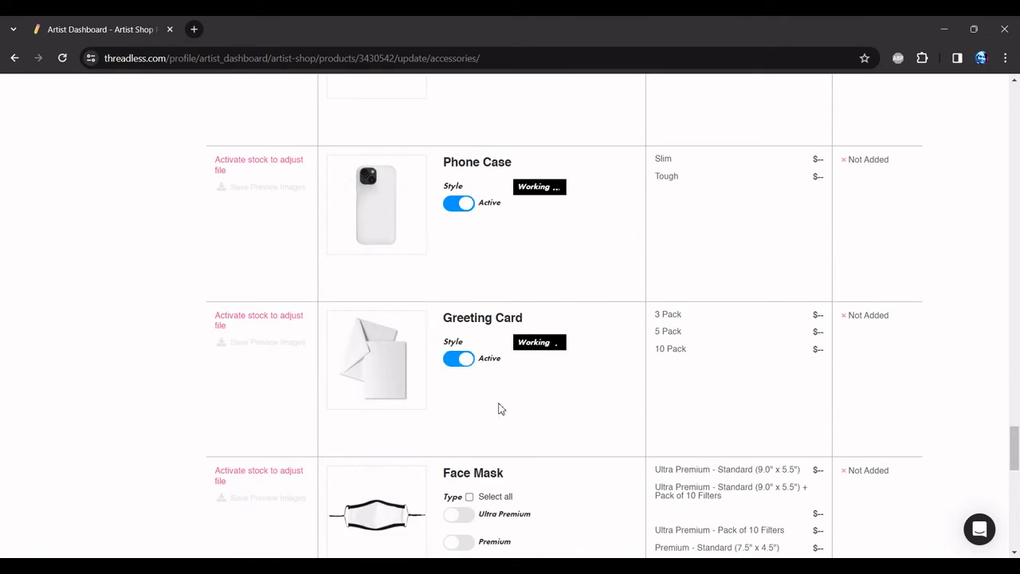
- Select all types for Face Mask and Neck Gaiter
{"action": "scroll", "coordinate": [470, 239], "scroll_direction": "down", "scroll_amount": 4}
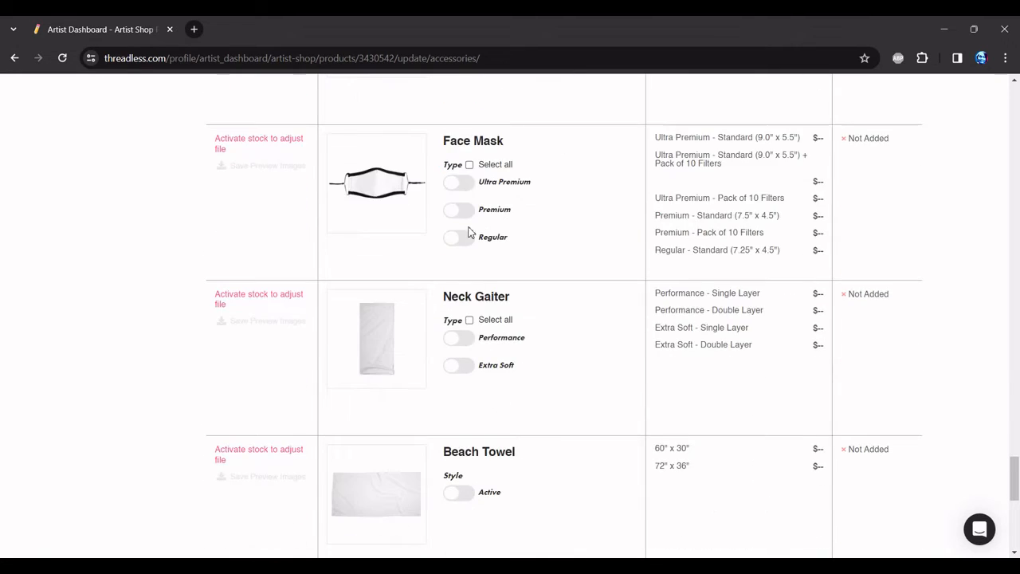
{"action": "left_click", "coordinate": [469, 165]}
{"action": "left_click", "coordinate": [470, 319]}
{"action": "scroll", "coordinate": [558, 375], "scroll_direction": "down", "scroll_amount": 1}
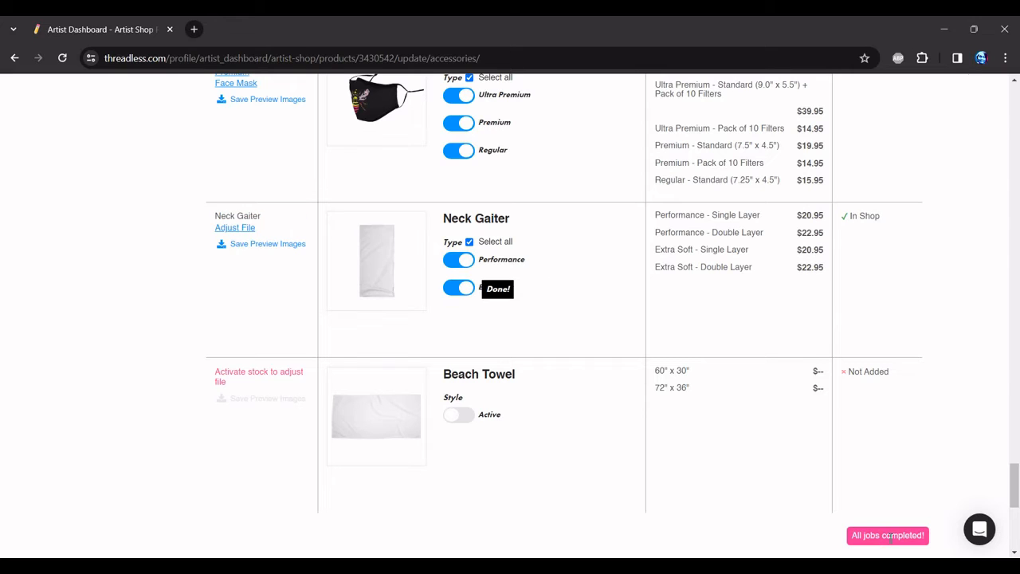
- Save the updates to the Queen Bee product and open the artist shop's product list to check its entry
{"action": "left_click_drag", "start_coordinate": [1015, 488], "coordinate": [994, 149]}
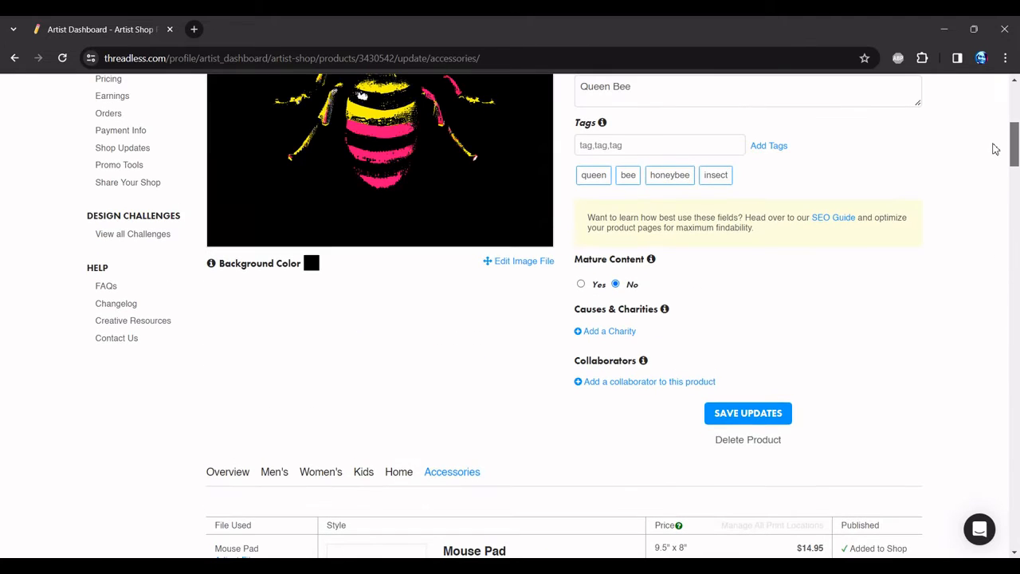
{"action": "left_click", "coordinate": [751, 416]}
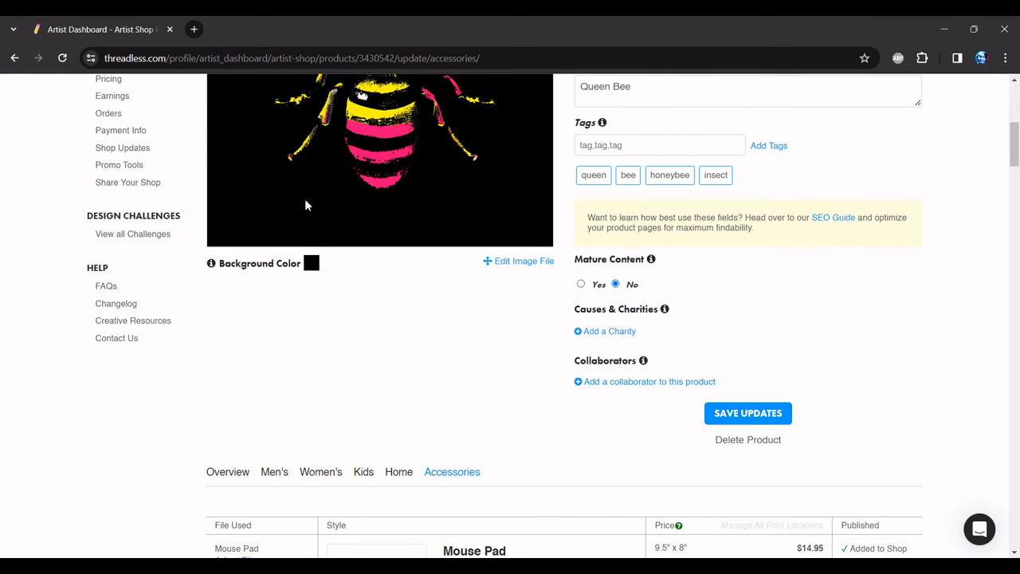
{"action": "scroll", "coordinate": [3, 335], "scroll_direction": "up", "scroll_amount": 5}
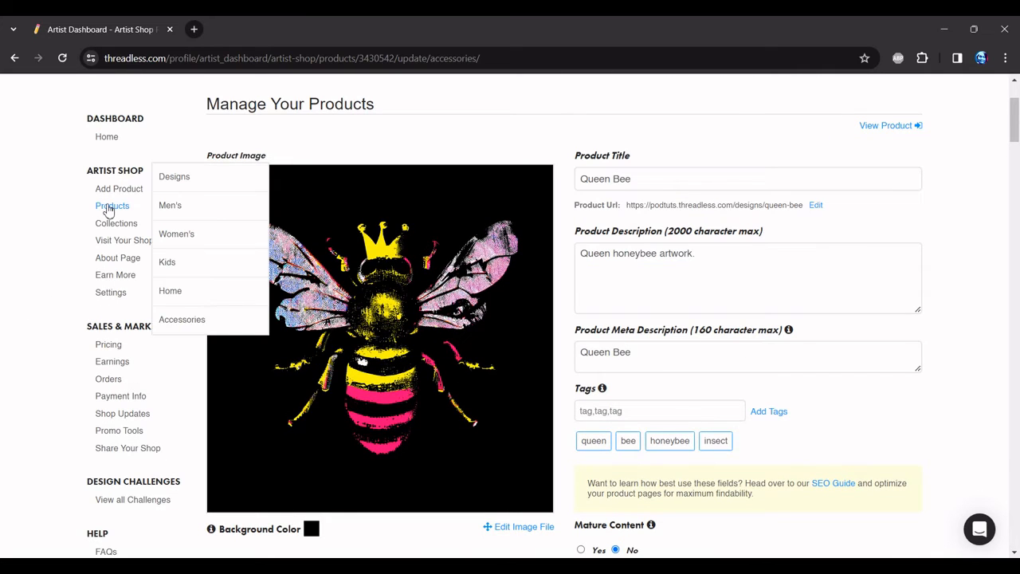
{"action": "left_click", "coordinate": [109, 210]}
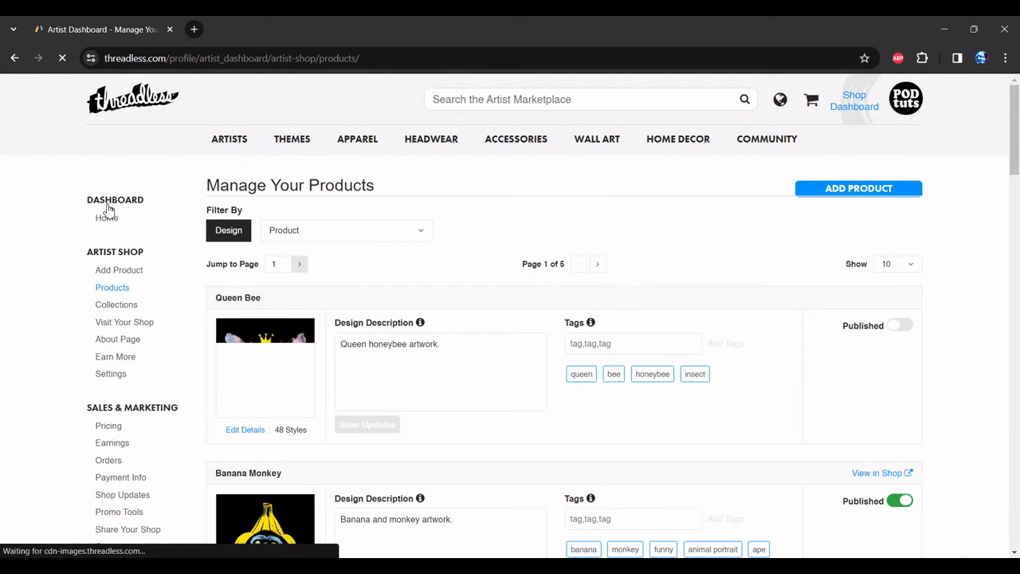
{"action": "scroll", "coordinate": [948, 314], "scroll_direction": "down", "scroll_amount": 5}
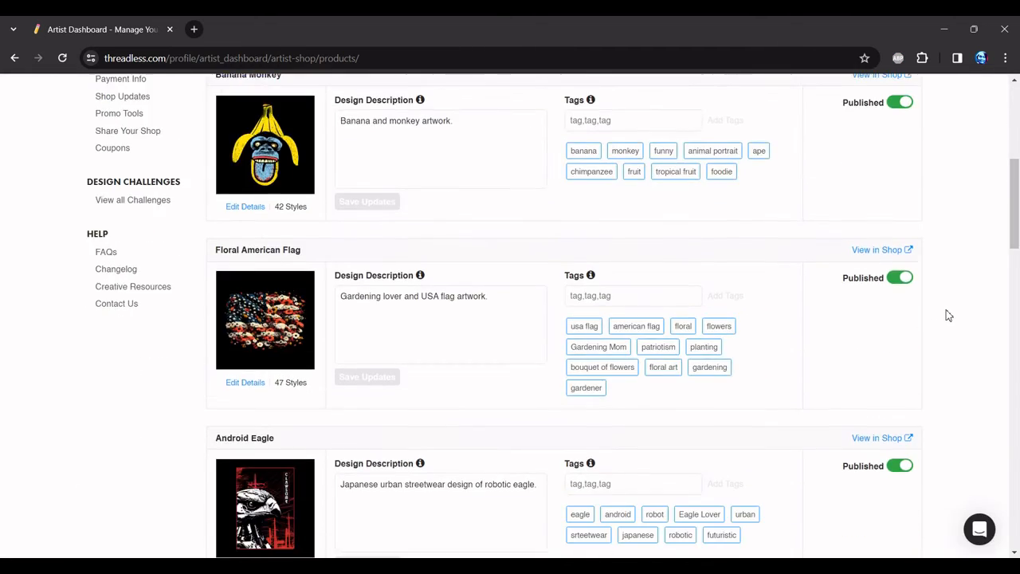
{"action": "scroll", "coordinate": [948, 315], "scroll_direction": "up", "scroll_amount": 4}
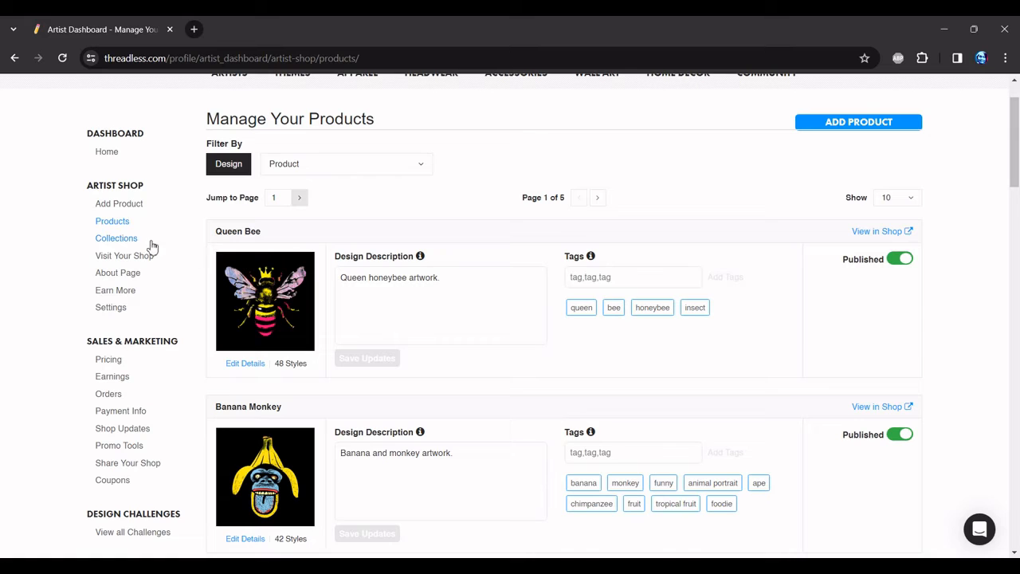
- Go to the shop's collections and open the Animals Pets Mythical collection for editing
{"action": "left_click", "coordinate": [116, 240]}
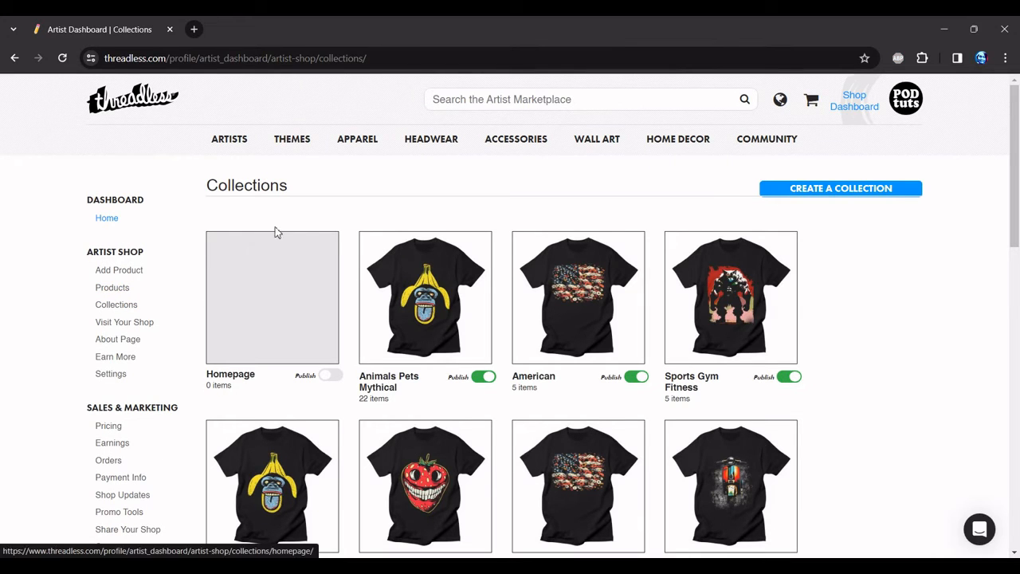
{"action": "scroll", "coordinate": [677, 197], "scroll_direction": "down", "scroll_amount": 1}
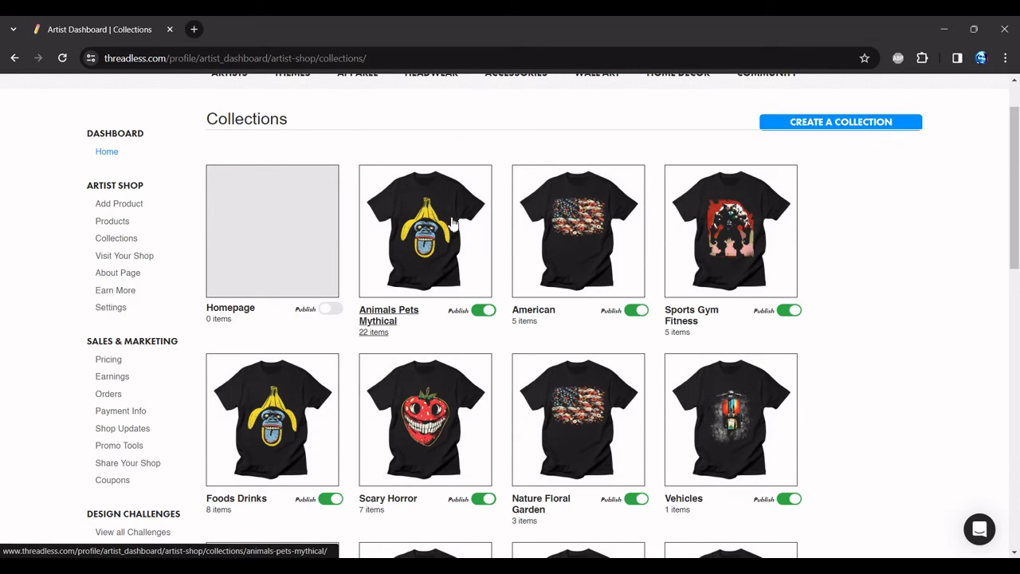
{"action": "scroll", "coordinate": [484, 231], "scroll_direction": "down", "scroll_amount": 3}
{"action": "scroll", "coordinate": [484, 231], "scroll_direction": "up", "scroll_amount": 3}
{"action": "left_click", "coordinate": [447, 223]}
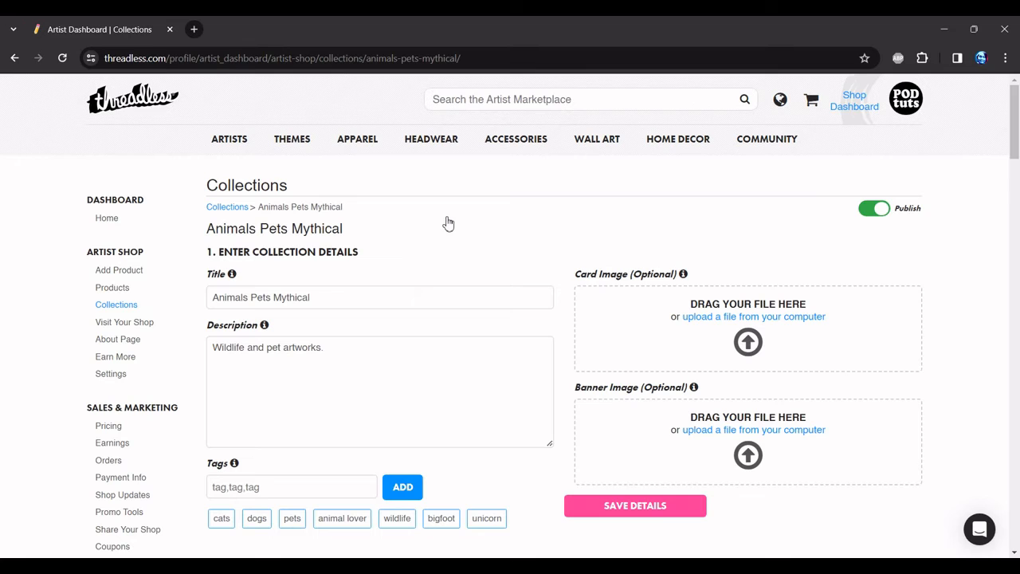
- Choose Queen Bee as the design to add to the Animals Pets Mythical collection
{"action": "scroll", "coordinate": [449, 223], "scroll_direction": "down", "scroll_amount": 2}
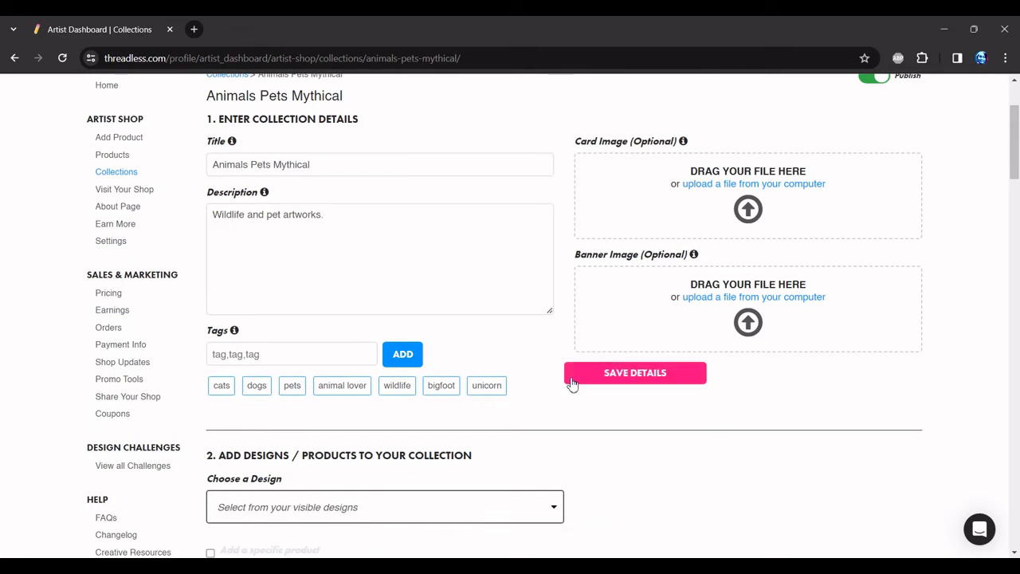
{"action": "scroll", "coordinate": [571, 383], "scroll_direction": "down", "scroll_amount": 4}
{"action": "left_click", "coordinate": [514, 251]}
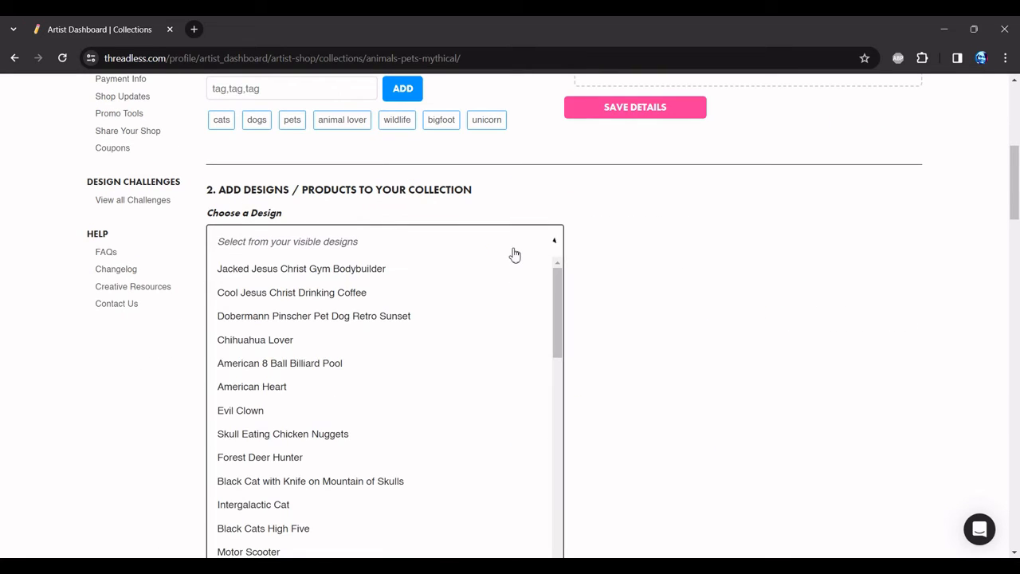
{"action": "scroll", "coordinate": [586, 280], "scroll_direction": "down", "scroll_amount": 1}
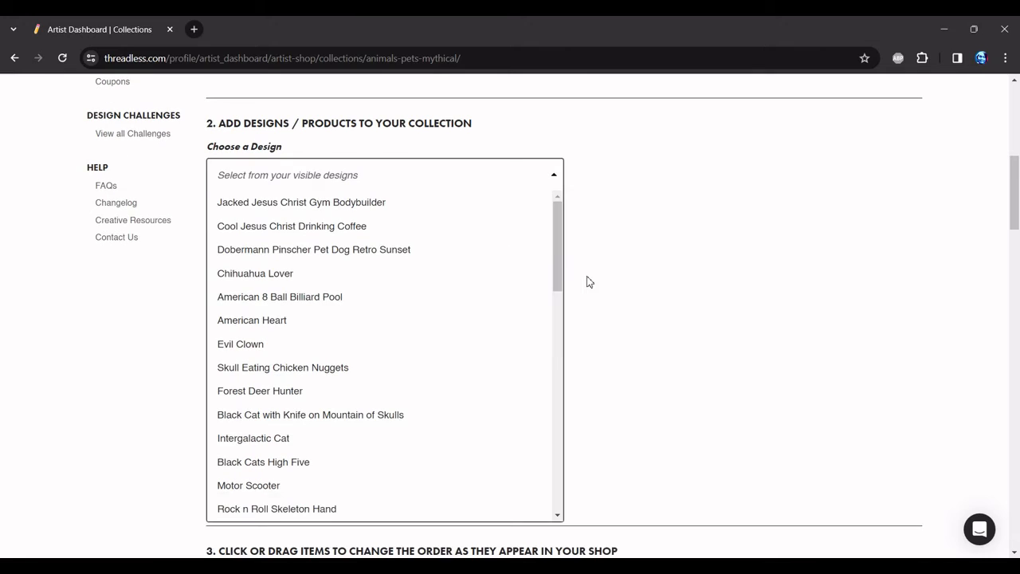
{"action": "left_click_drag", "start_coordinate": [563, 233], "coordinate": [571, 478]}
{"action": "left_click", "coordinate": [562, 227]}
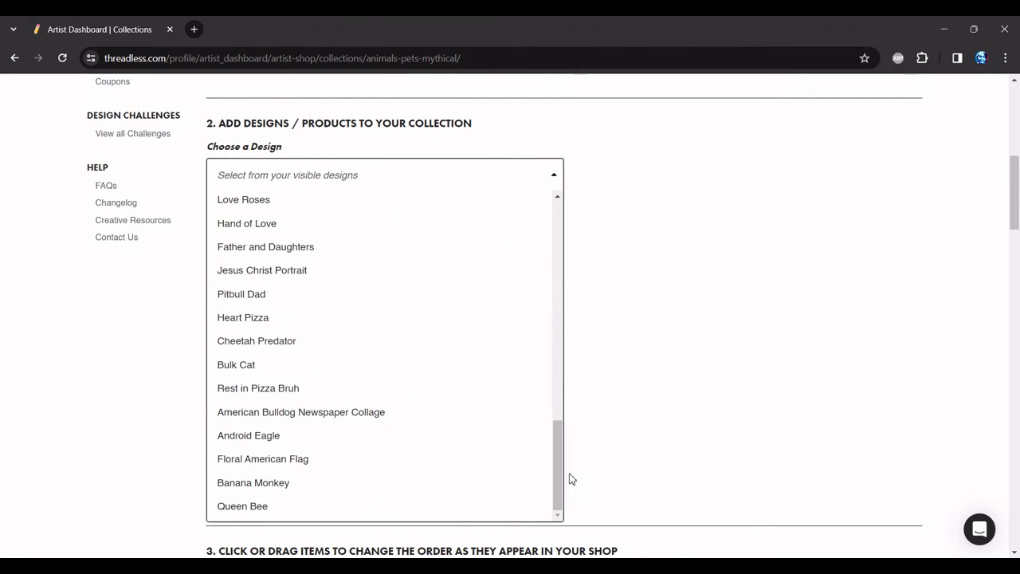
{"action": "scroll", "coordinate": [247, 510], "scroll_direction": "down", "scroll_amount": 2}
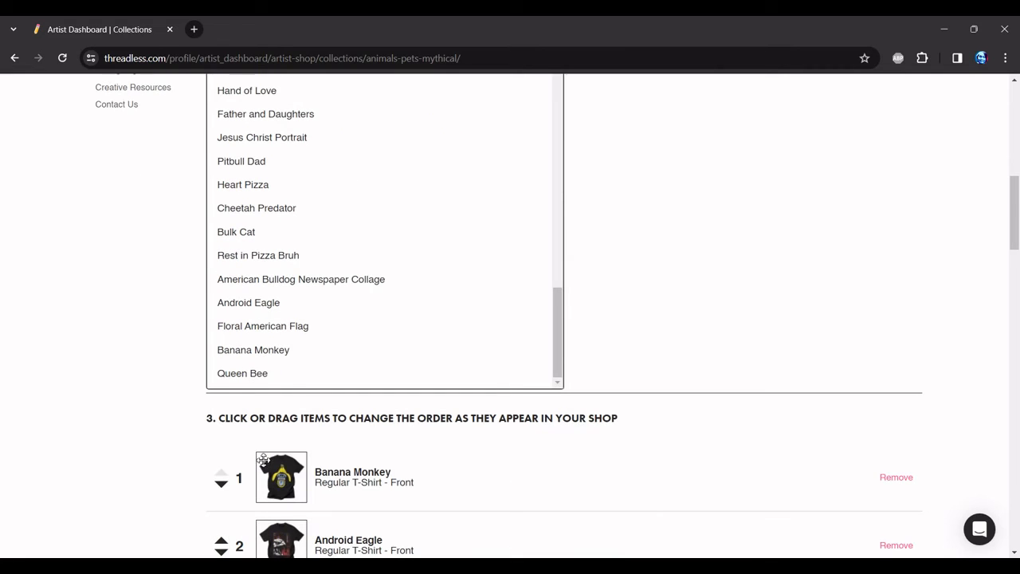
{"action": "left_click", "coordinate": [259, 373]}
{"action": "scroll", "coordinate": [564, 290], "scroll_direction": "up", "scroll_amount": 3}
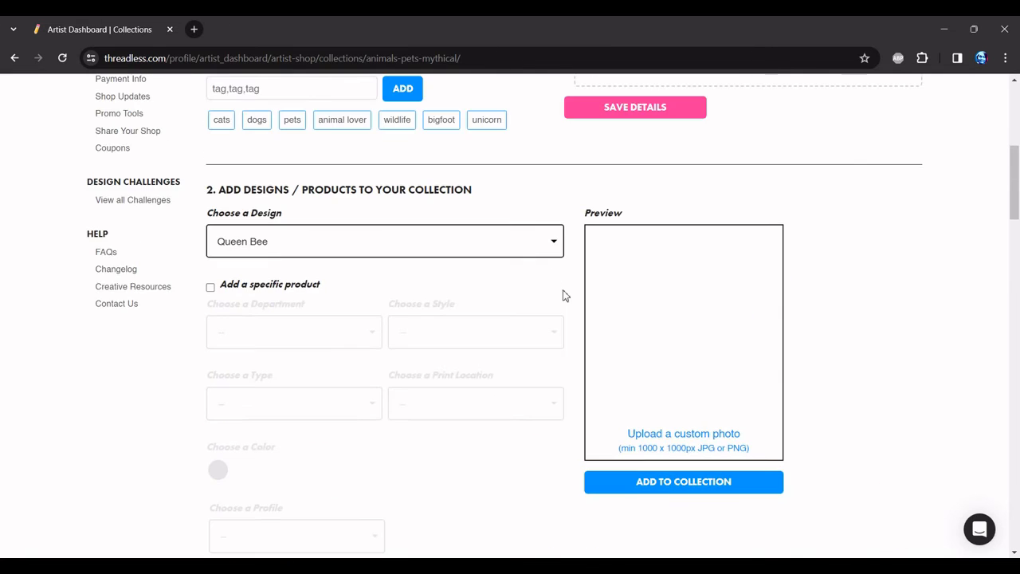
- Add Queen Bee to the collection as a specific product: Men's T-Shirt, Regular type, Front print location, black
{"action": "scroll", "coordinate": [564, 291], "scroll_direction": "down", "scroll_amount": 1}
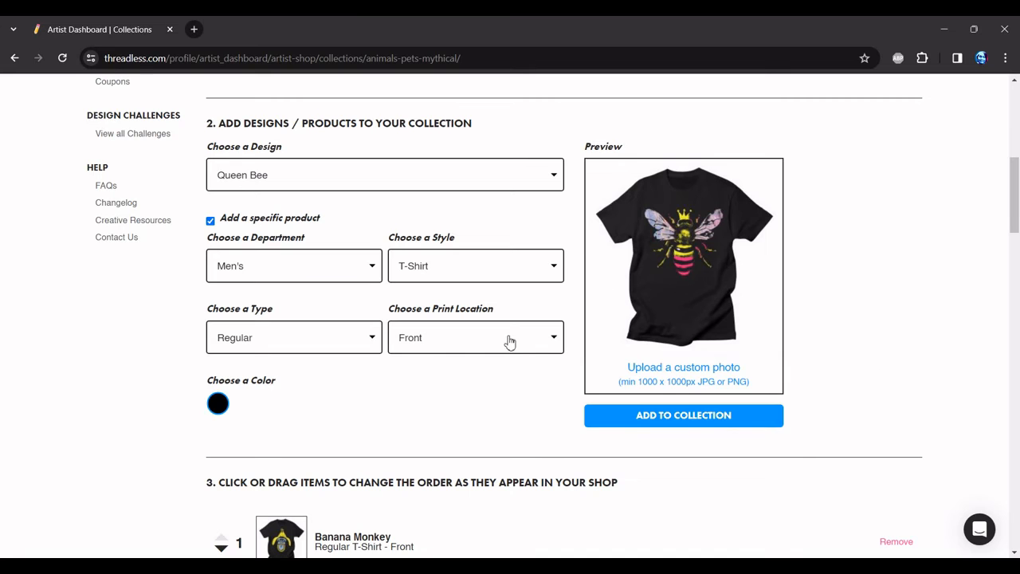
{"action": "scroll", "coordinate": [596, 417], "scroll_direction": "down", "scroll_amount": 3}
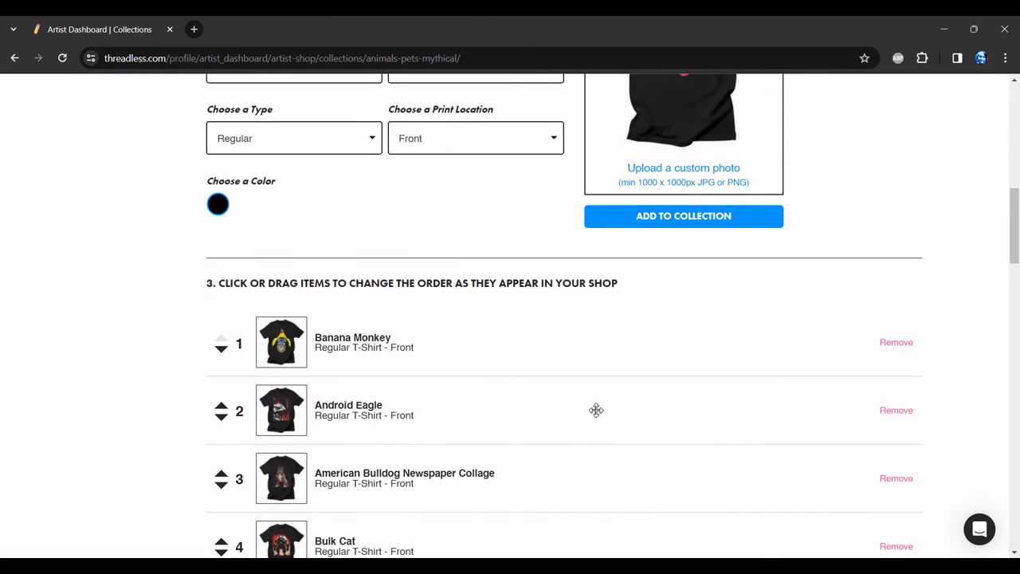
{"action": "scroll", "coordinate": [596, 410], "scroll_direction": "up", "scroll_amount": 3}
{"action": "left_click", "coordinate": [654, 417]}
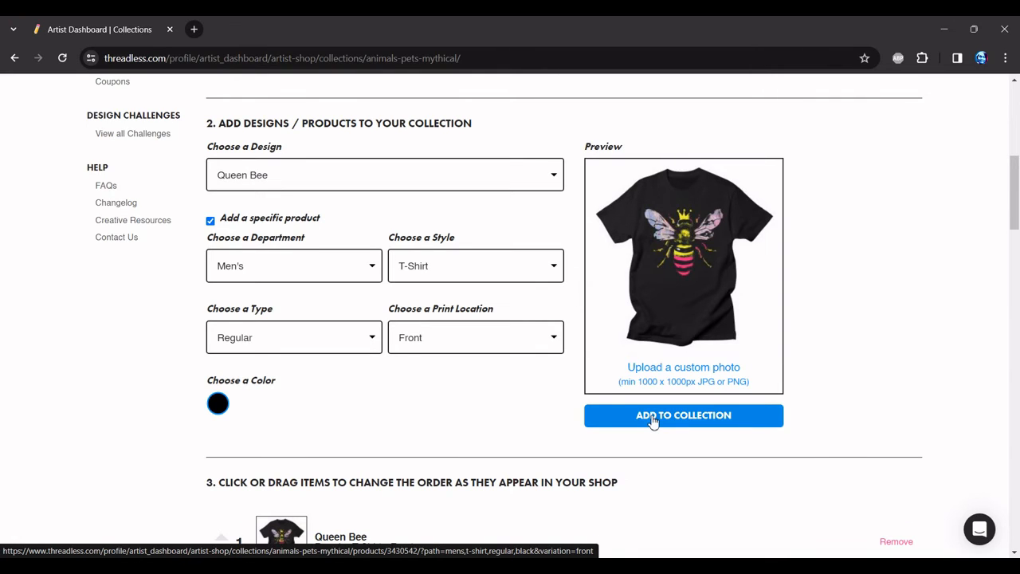
{"action": "scroll", "coordinate": [653, 421], "scroll_direction": "down", "scroll_amount": 2}
{"action": "scroll", "coordinate": [651, 421], "scroll_direction": "down", "scroll_amount": 1}
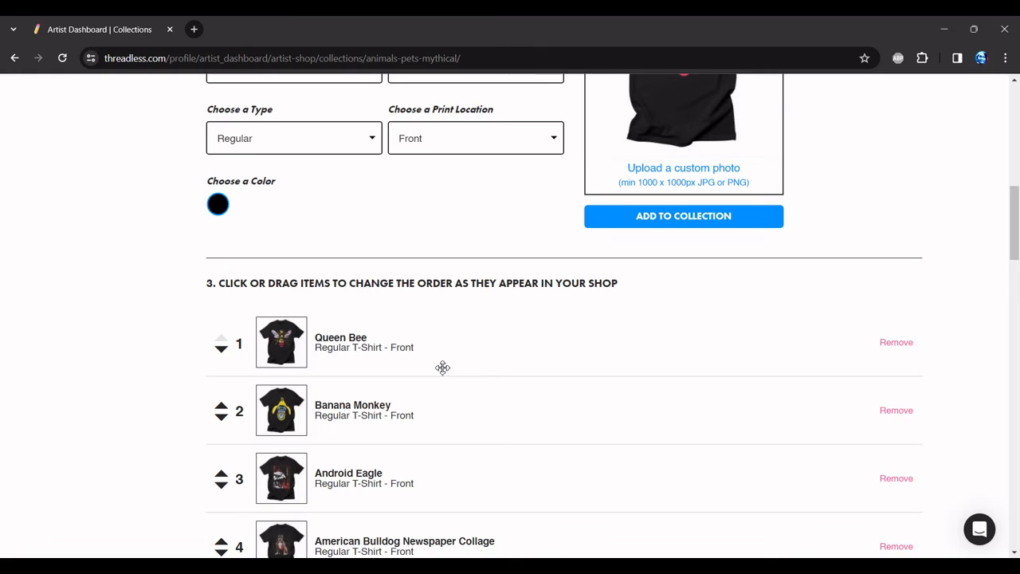
- Return to the artist dashboard home, look over the listed products and visit the live shop
{"action": "scroll", "coordinate": [443, 367], "scroll_direction": "up", "scroll_amount": 5}
{"action": "scroll", "coordinate": [442, 367], "scroll_direction": "up", "scroll_amount": 3}
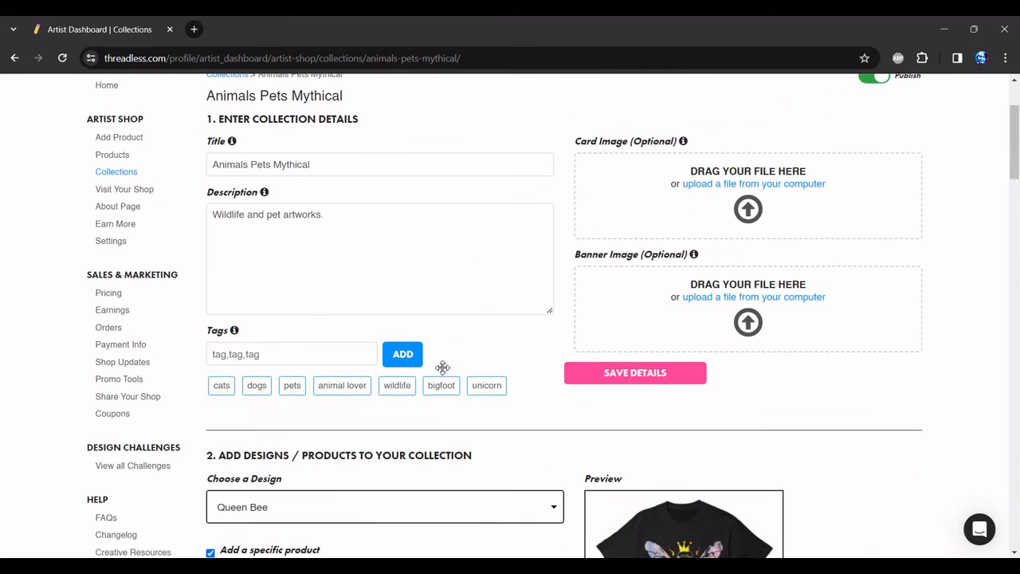
{"action": "scroll", "coordinate": [442, 372], "scroll_direction": "up", "scroll_amount": 2}
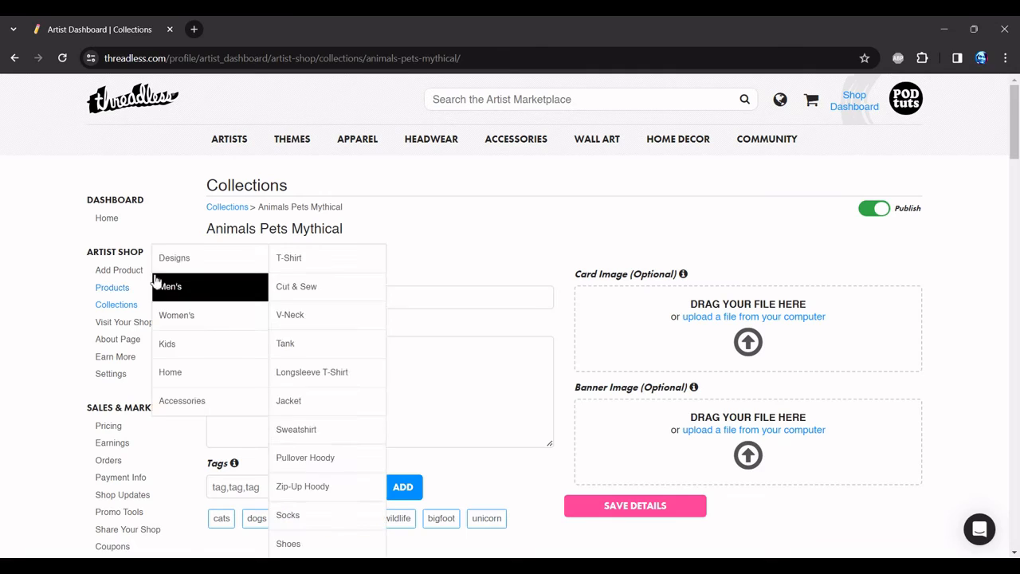
{"action": "left_click", "coordinate": [107, 218]}
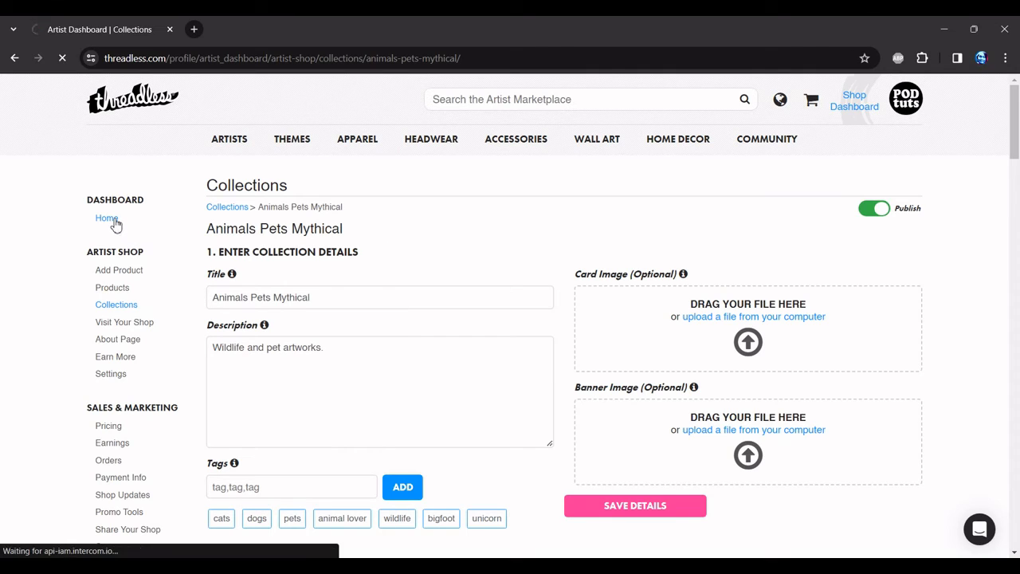
{"action": "scroll", "coordinate": [615, 311], "scroll_direction": "down", "scroll_amount": 2}
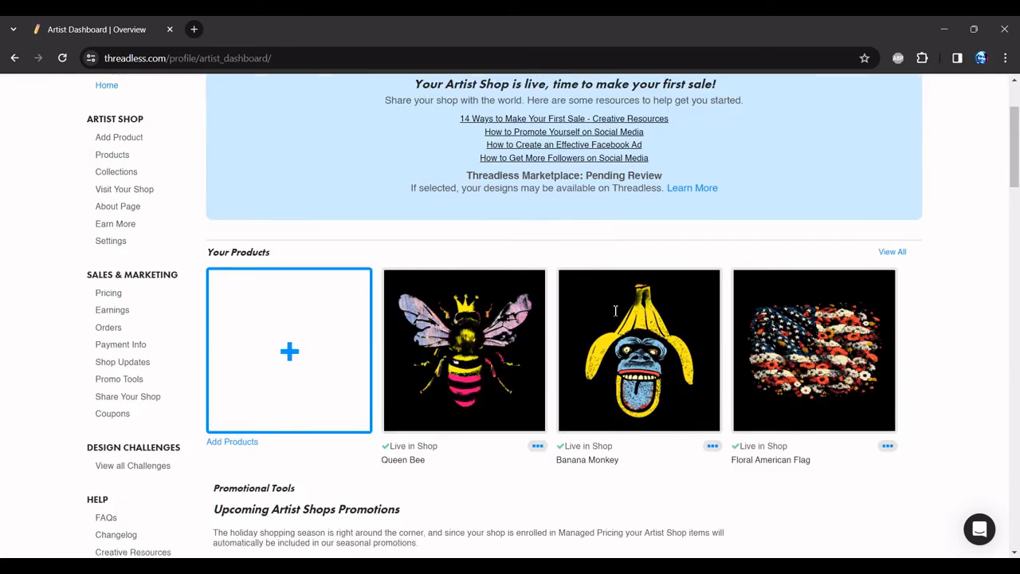
{"action": "scroll", "coordinate": [615, 311], "scroll_direction": "down", "scroll_amount": 1}
{"action": "scroll", "coordinate": [781, 290], "scroll_direction": "up", "scroll_amount": 3}
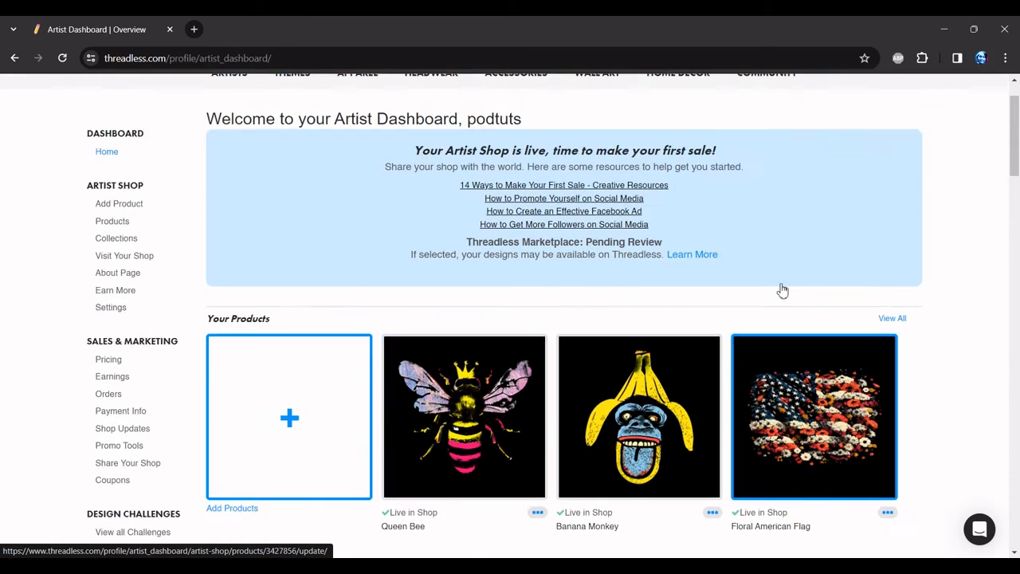
{"action": "mouse_move", "coordinate": [905, 116]}
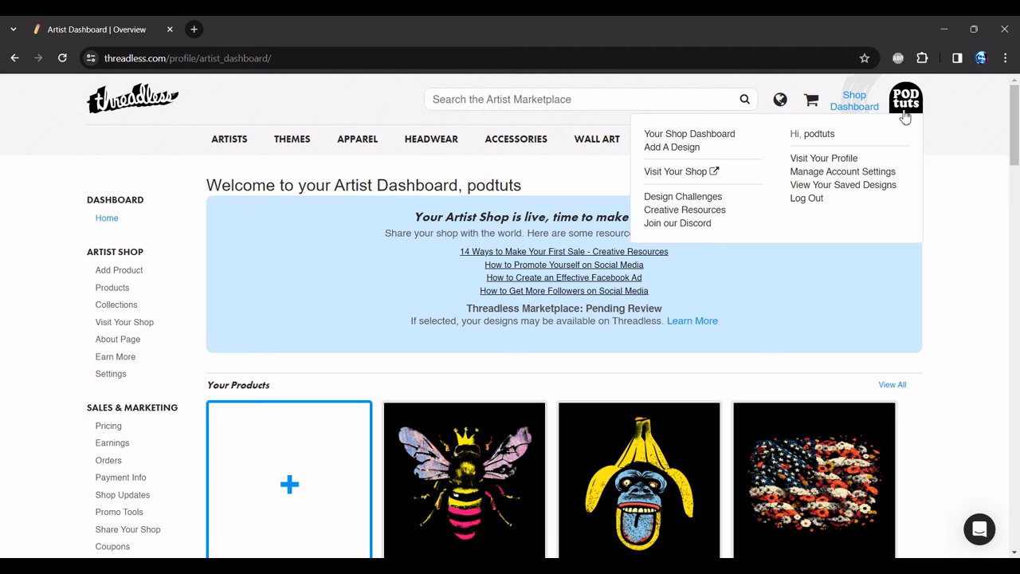
{"action": "left_click", "coordinate": [684, 173]}
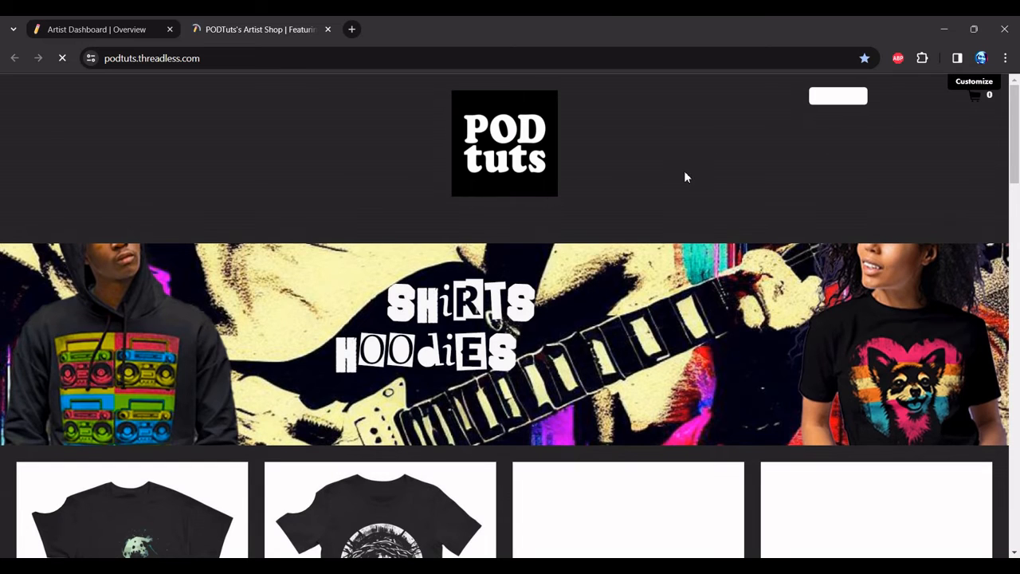
- Browse the live shop's Animals Pets Mythical collection and open the Queen Bee men's T-shirt page
{"action": "scroll", "coordinate": [683, 177], "scroll_direction": "down", "scroll_amount": 3}
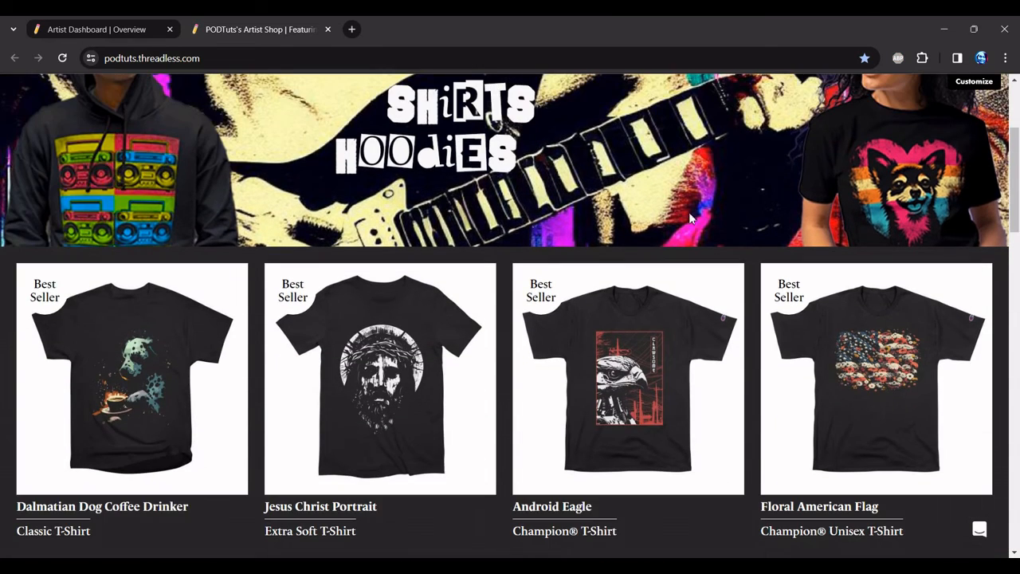
{"action": "mouse_move", "coordinate": [1014, 153]}
{"action": "left_mouse_down"}
{"action": "mouse_move", "coordinate": [1019, 367]}
{"action": "mouse_move", "coordinate": [1007, 143]}
{"action": "left_mouse_up"}
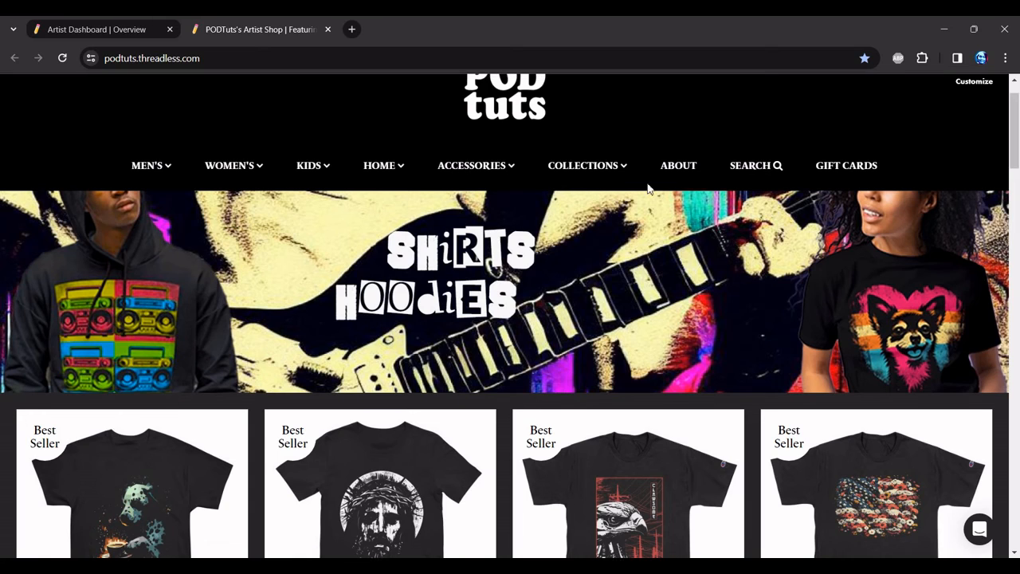
{"action": "mouse_move", "coordinate": [621, 173]}
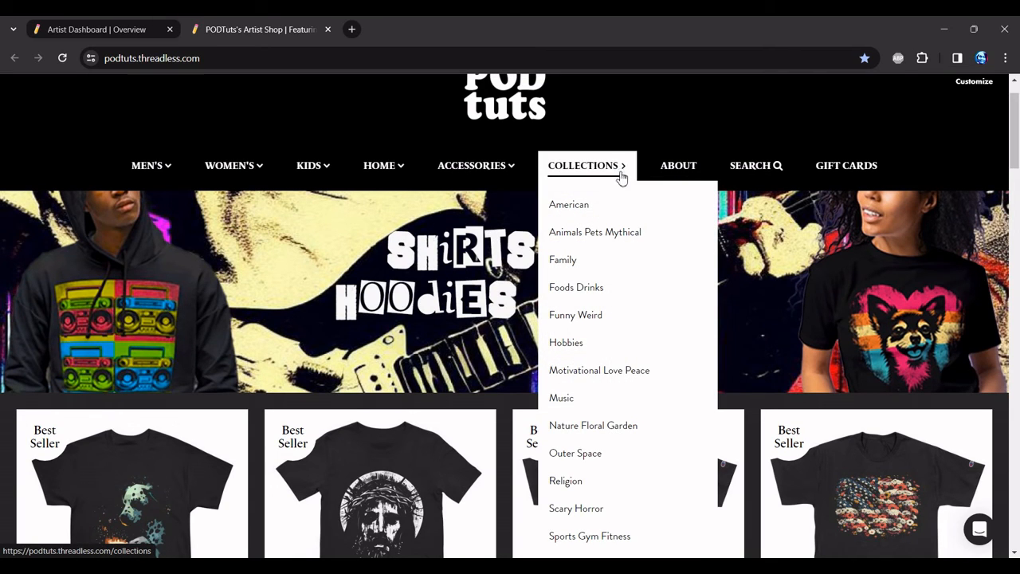
{"action": "left_click", "coordinate": [589, 237]}
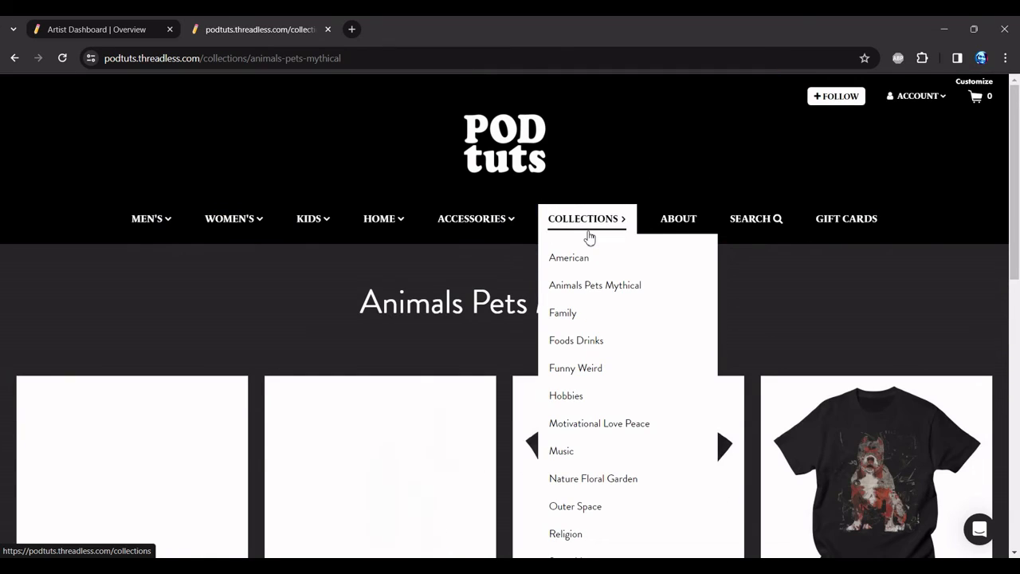
{"action": "scroll", "coordinate": [447, 263], "scroll_direction": "down", "scroll_amount": 3}
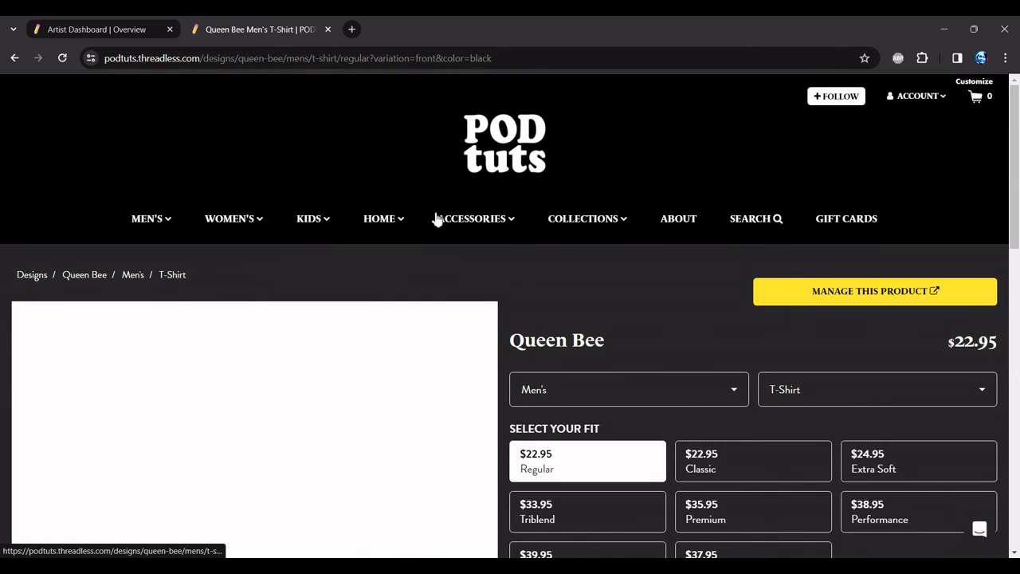
- Preview the Queen Bee men's T-shirt in the Triblend fit and the Performance fit
{"action": "scroll", "coordinate": [462, 215], "scroll_direction": "down", "scroll_amount": 2}
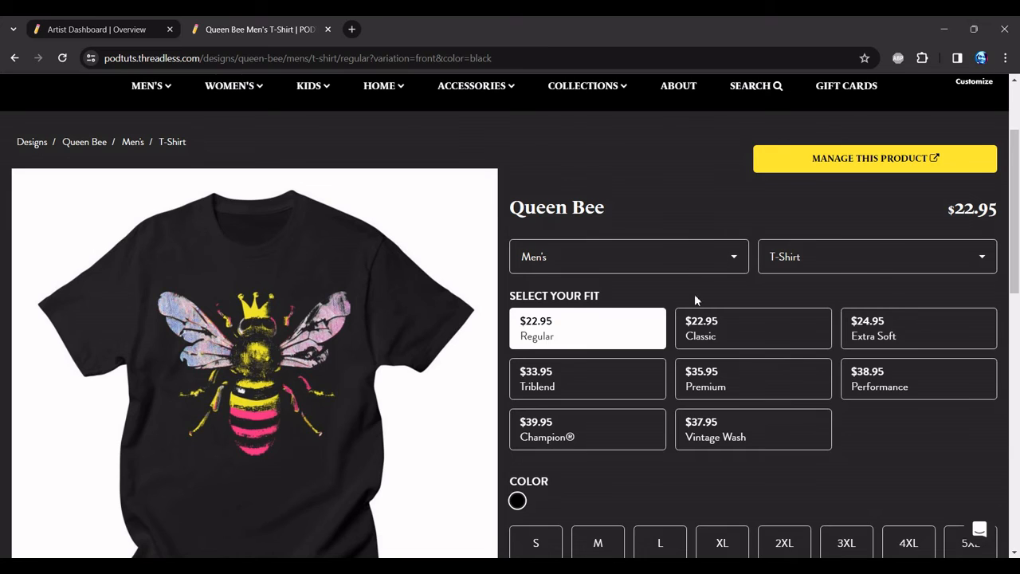
{"action": "scroll", "coordinate": [694, 300], "scroll_direction": "down", "scroll_amount": 1}
{"action": "left_click", "coordinate": [626, 313]}
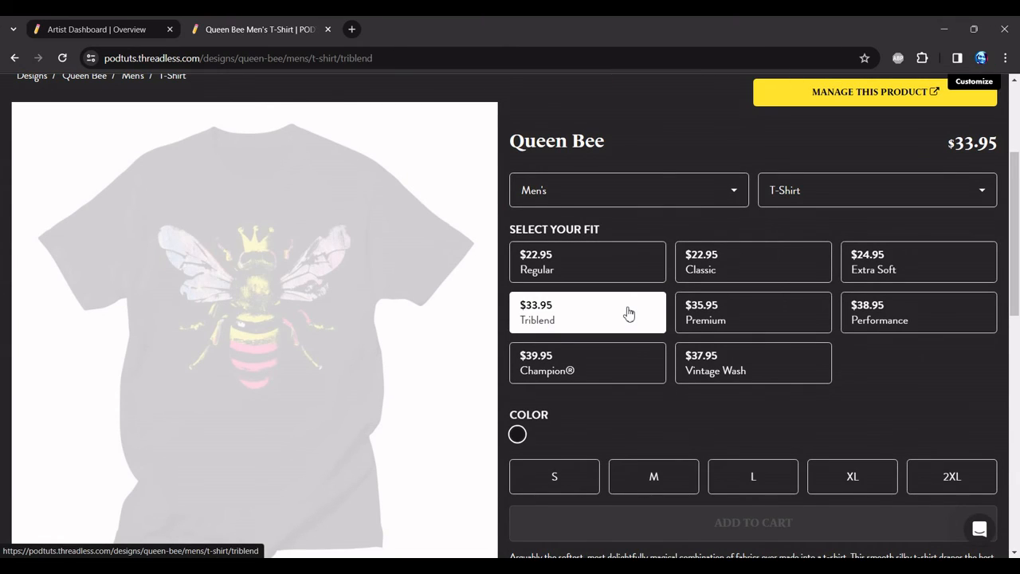
{"action": "left_click", "coordinate": [894, 318]}
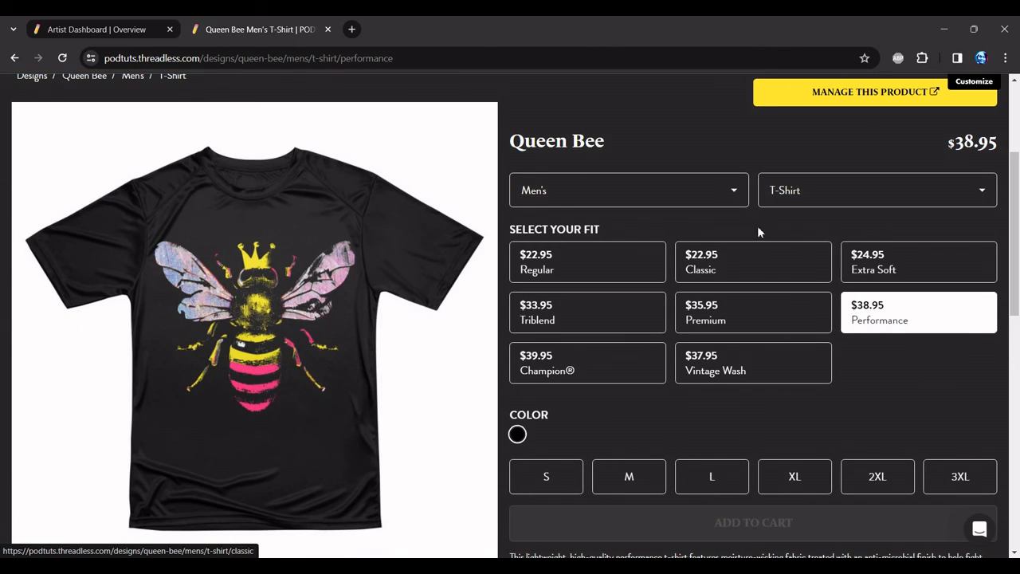
- Switch the Queen Bee product to the Home department and show it as a Throw Pillow
{"action": "left_click", "coordinate": [746, 199]}
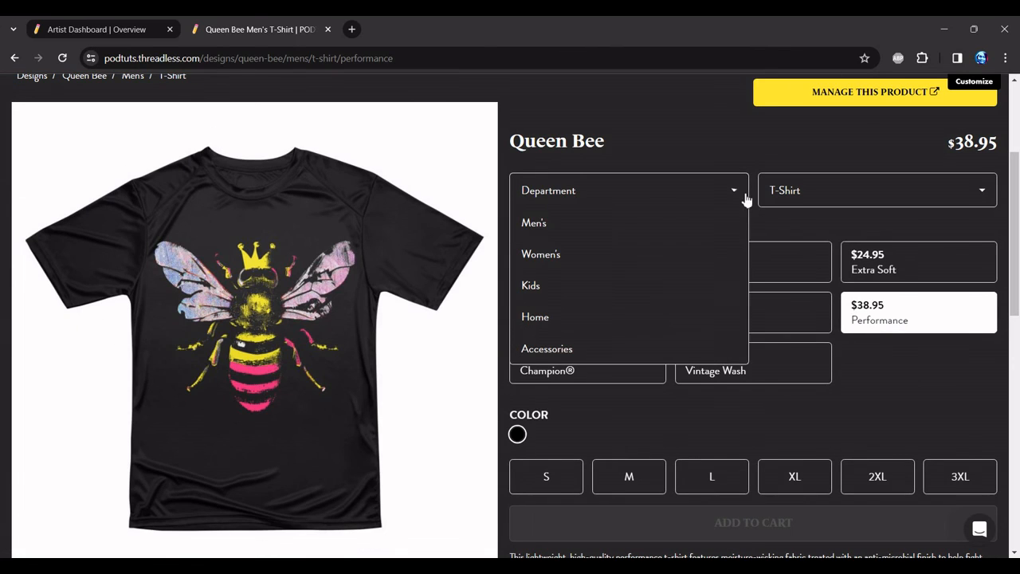
{"action": "left_click", "coordinate": [552, 317]}
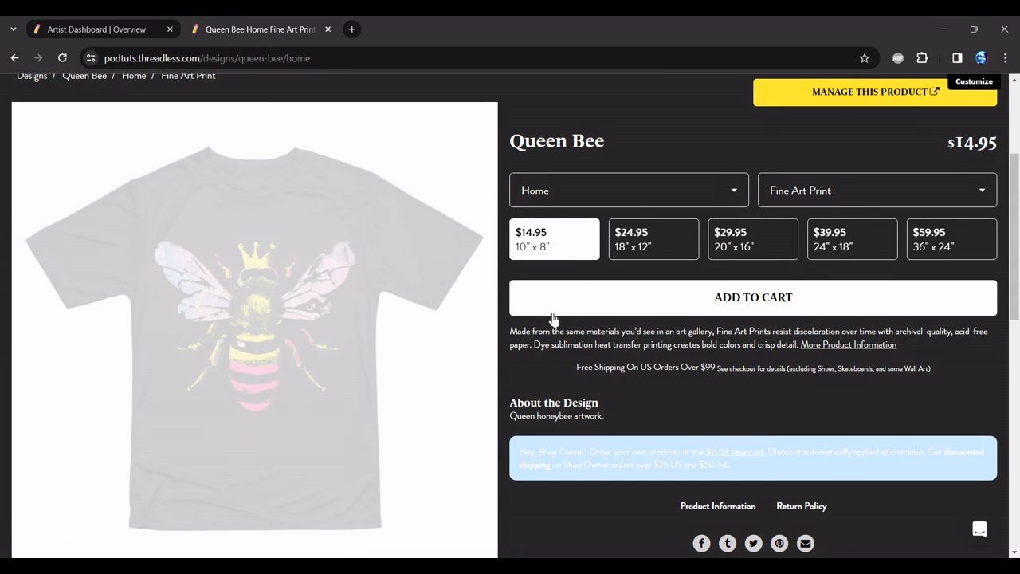
{"action": "left_click", "coordinate": [807, 196]}
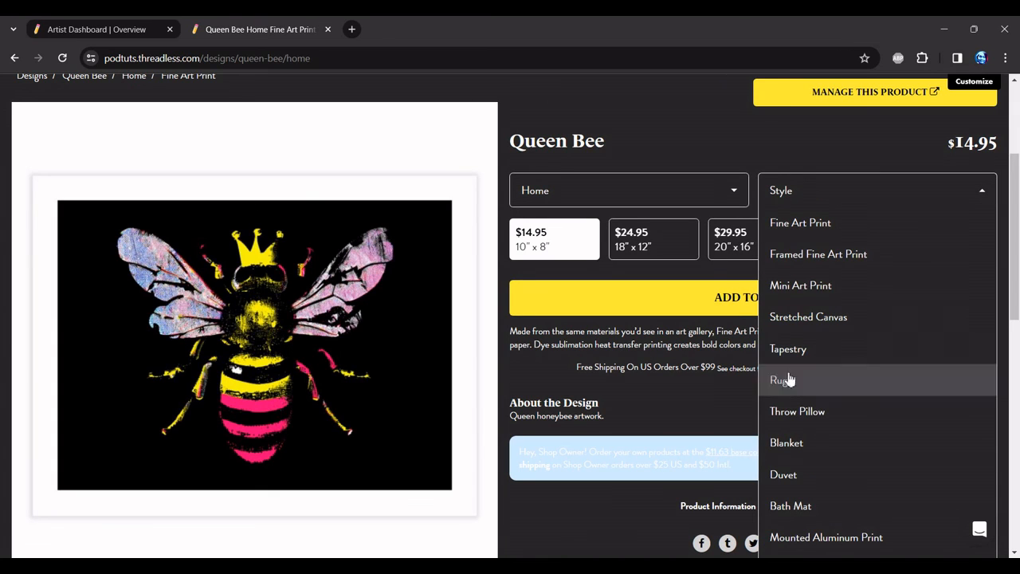
{"action": "left_click", "coordinate": [792, 412]}
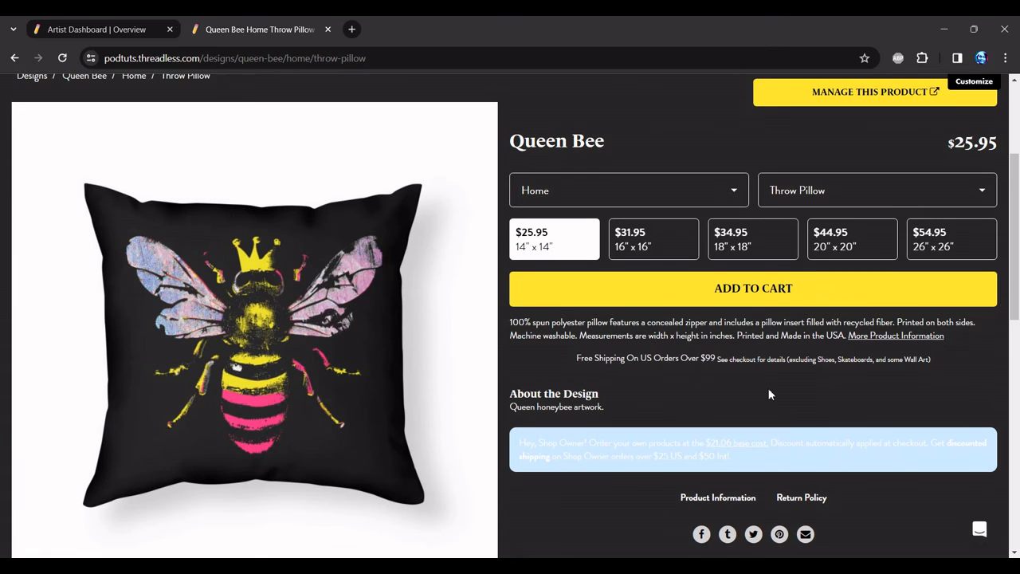
- Examine the Queen Bee throw pillow's page, including a magnified look at its product image
{"action": "scroll", "coordinate": [338, 305], "scroll_direction": "down", "scroll_amount": 2}
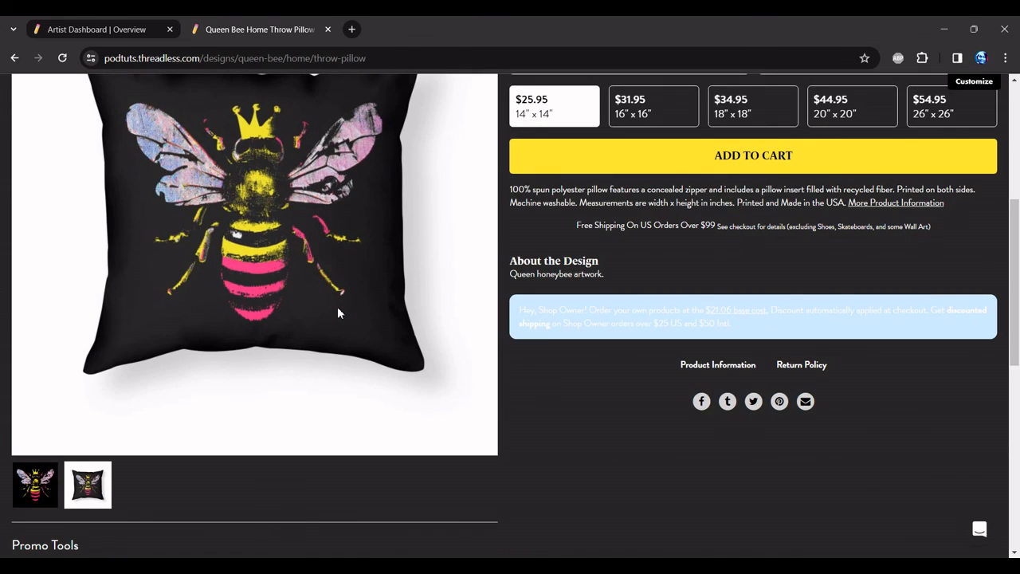
{"action": "scroll", "coordinate": [338, 313], "scroll_direction": "up", "scroll_amount": 2}
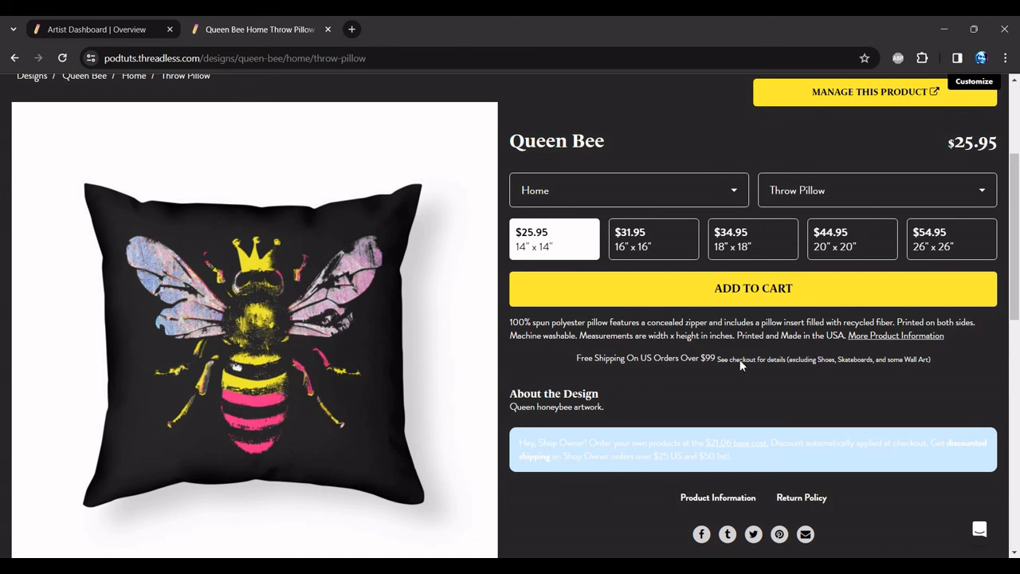
{"action": "left_click", "coordinate": [384, 341]}
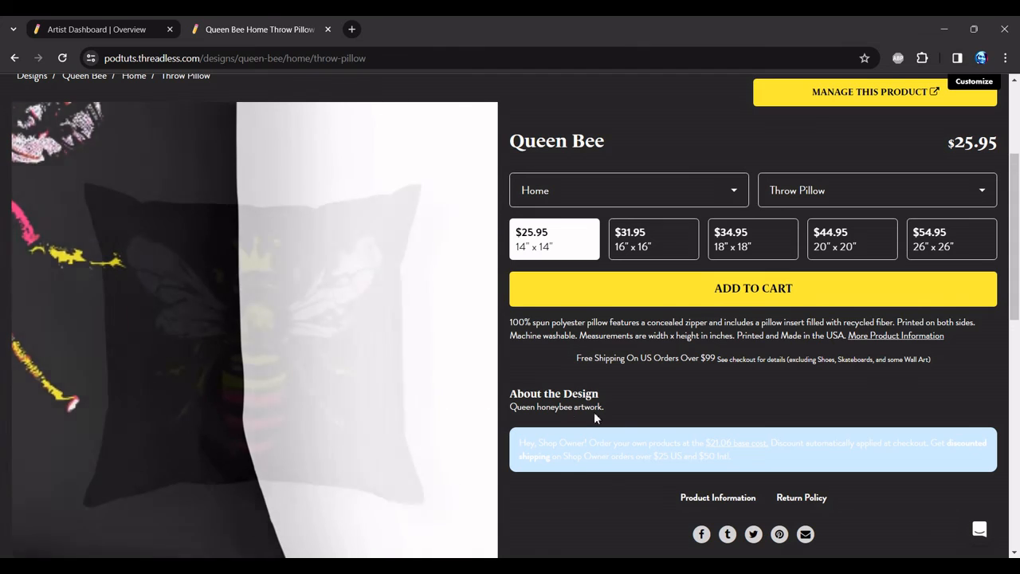
{"action": "scroll", "coordinate": [687, 399], "scroll_direction": "down", "scroll_amount": 1}
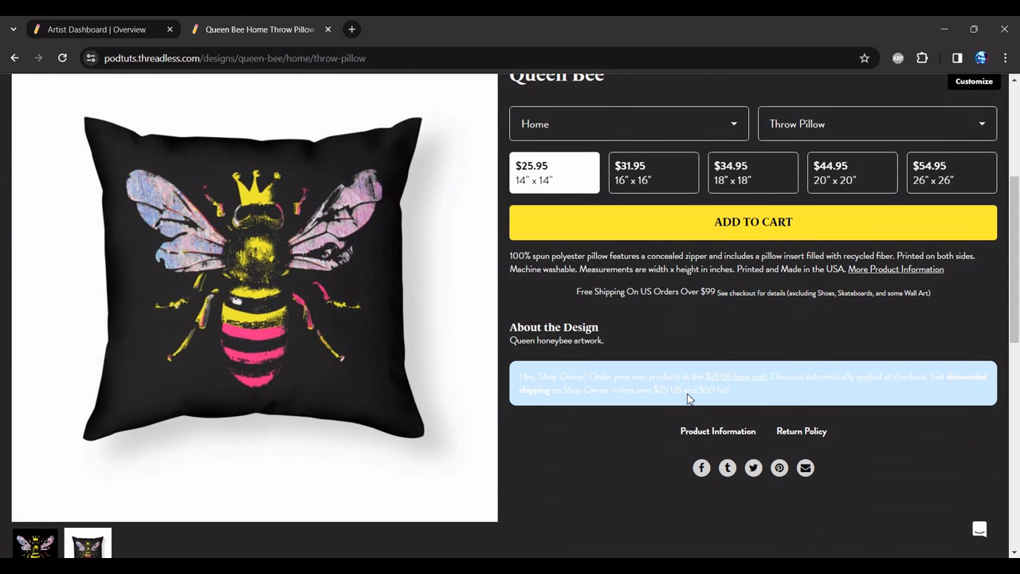